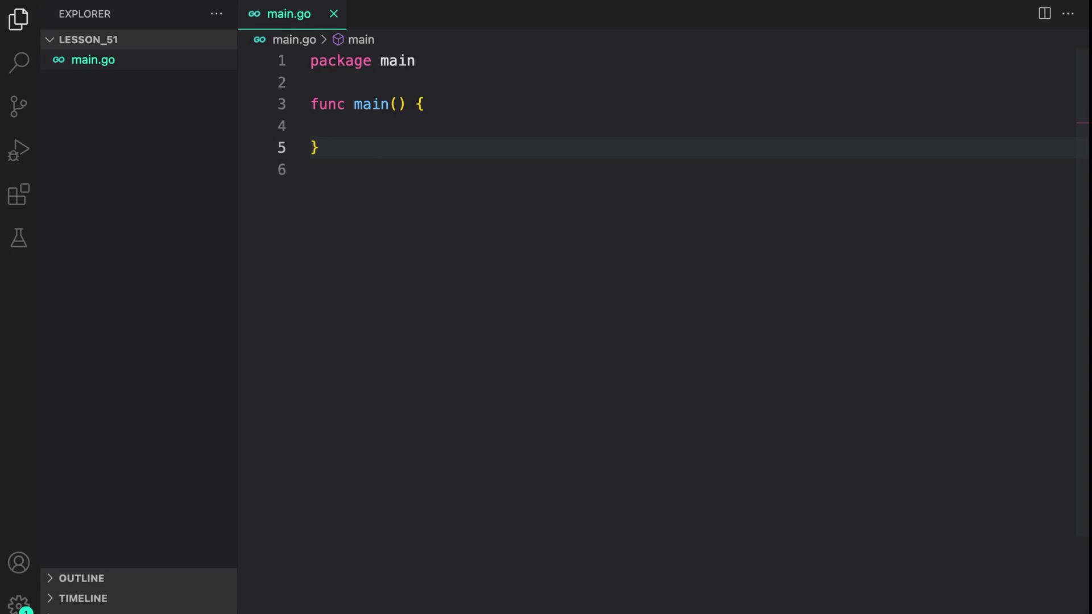
# Place the caret after the package main declaration in main.go to begin editing
pyautogui.click(430, 62)
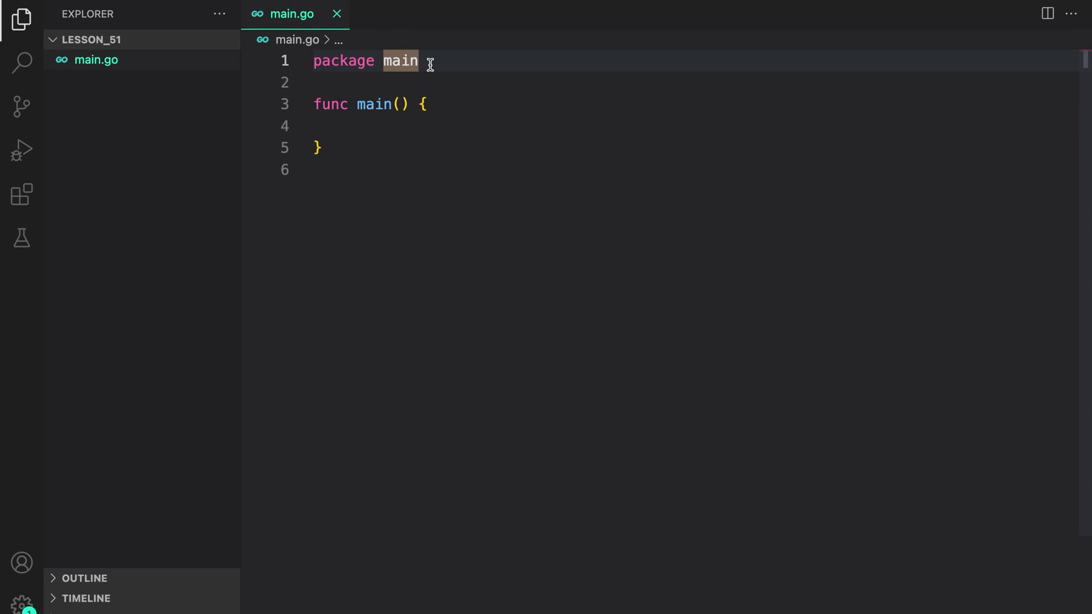
# Paste the fmt import, firstFunction returning an original error, and a secondFunction skeleton
pyautogui.write('import "fmt"  func firstFunction() error { \treturn fmt.Errorf("original error: something went wrong in firstFunctio") }')
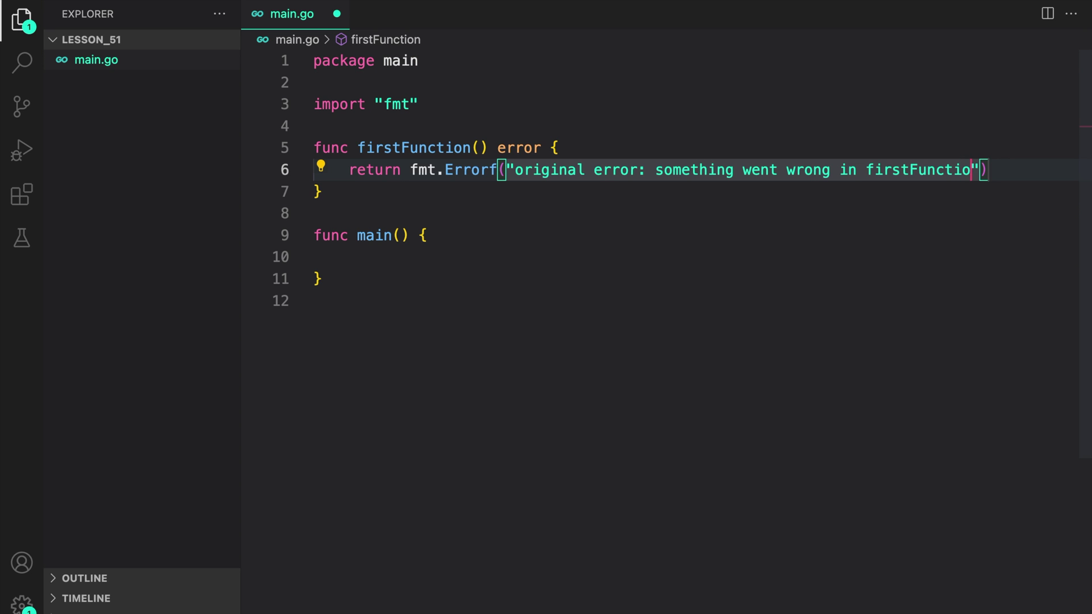
pyautogui.write('n')
pyautogui.click(386, 208)
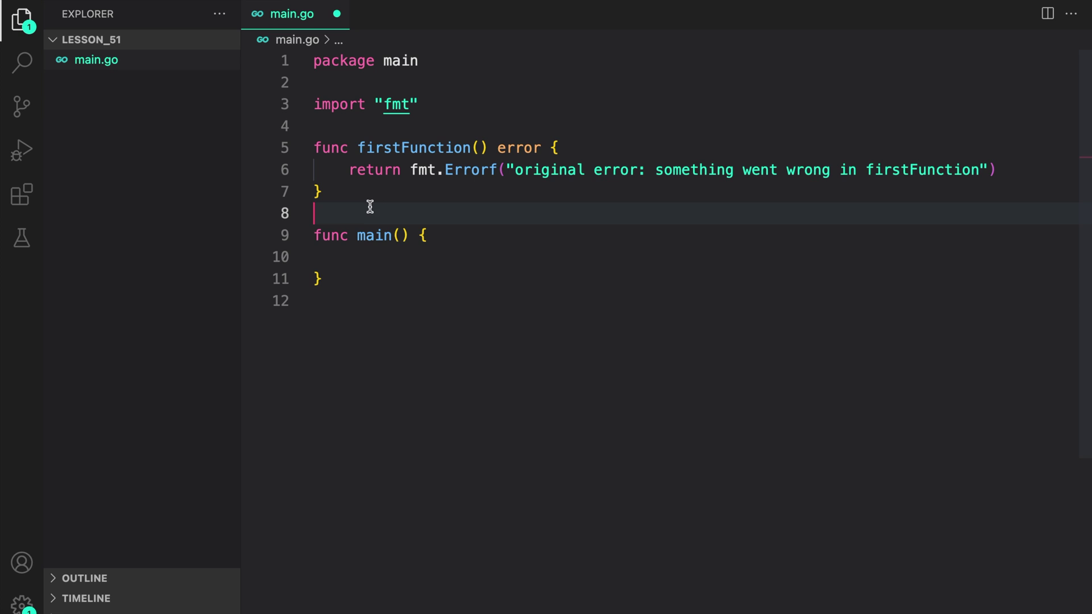
pyautogui.hotkey('ctrl', 'v')
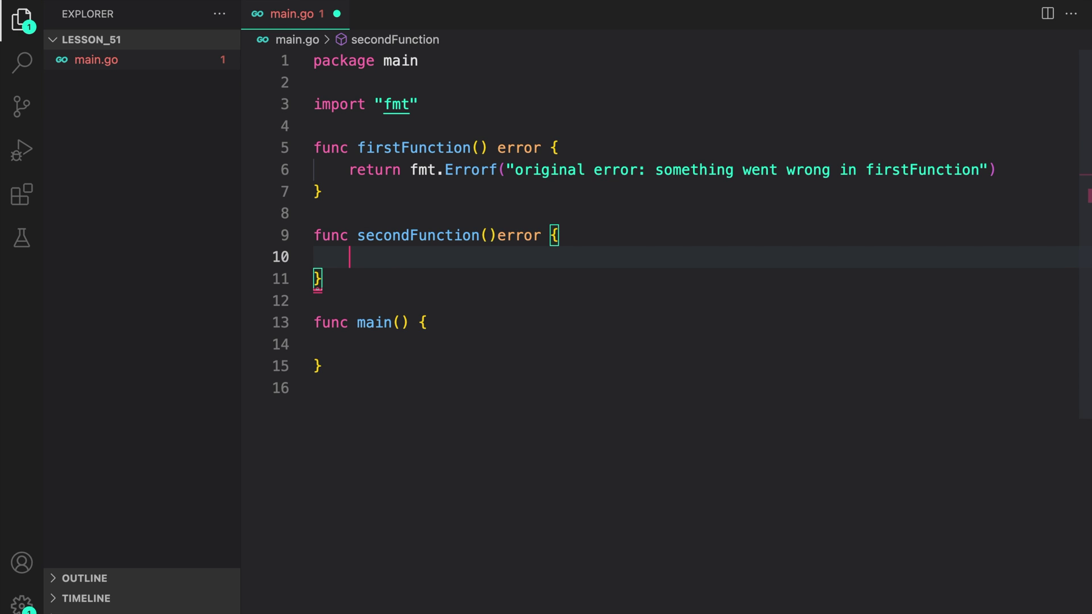
pyautogui.write('firstErr :')
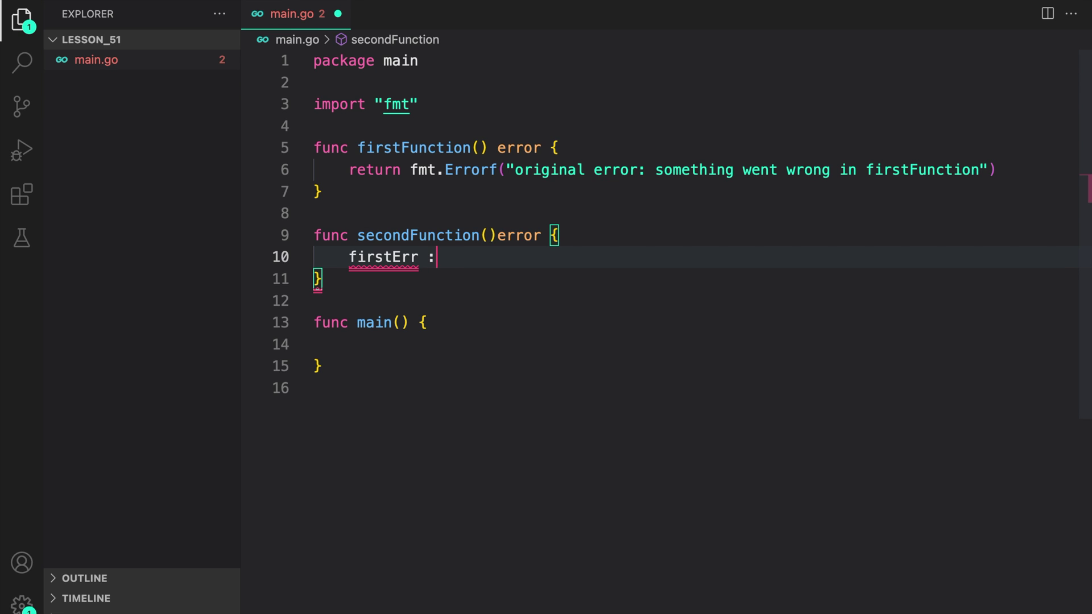
pyautogui.write('= firs')
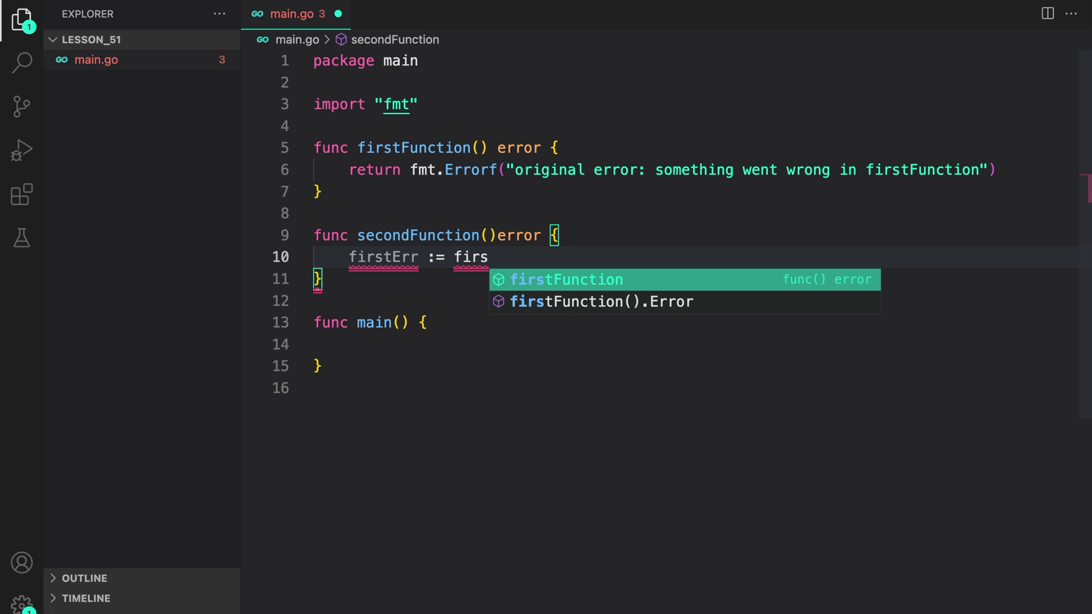
# Make secondFunction call firstFunction and wrap a non-nil firstErr with fmt.Errorf %w
pyautogui.press('Tab')
pyautogui.write('()')
pyautogui.press('Return')
pyautogui.write('if fir')
pyautogui.press('Tab')
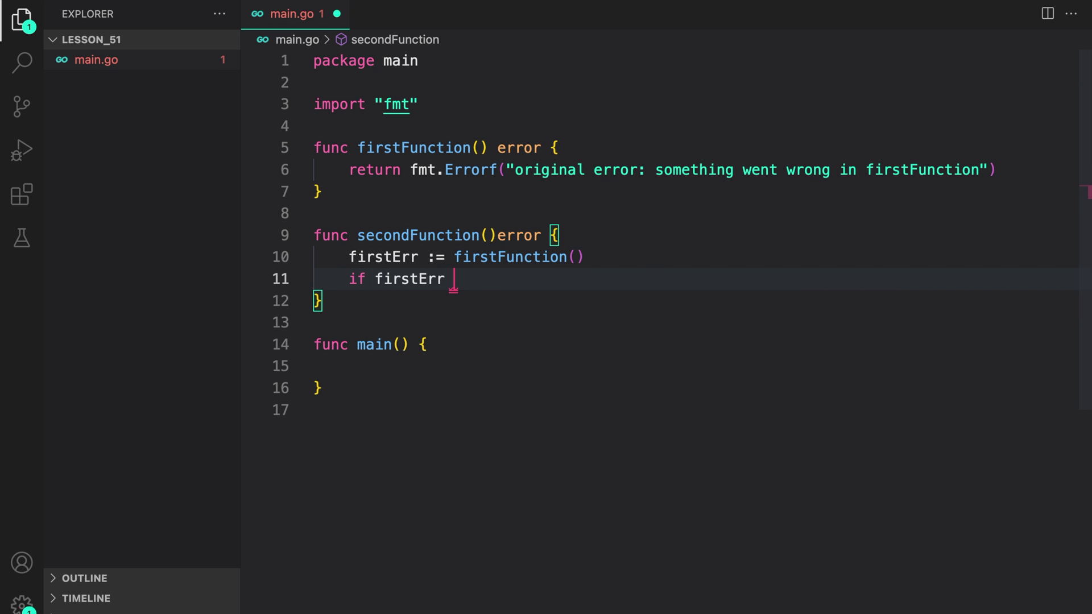
pyautogui.write('!= nil ')
pyautogui.write('{')
pyautogui.press('Return')
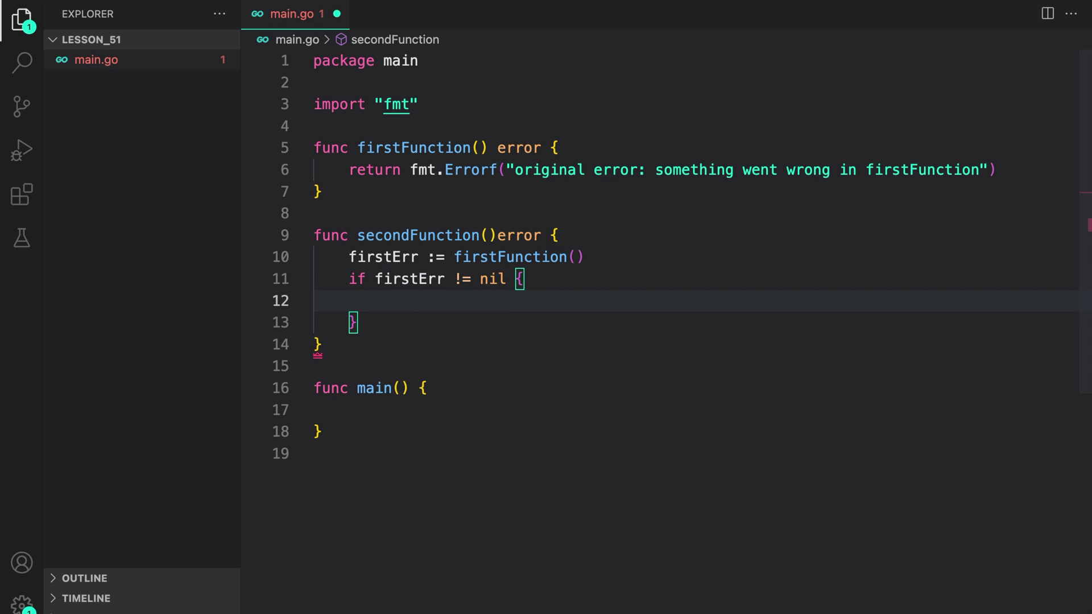
pyautogui.write('return fmt.Errorf("failed in first function: %w"')
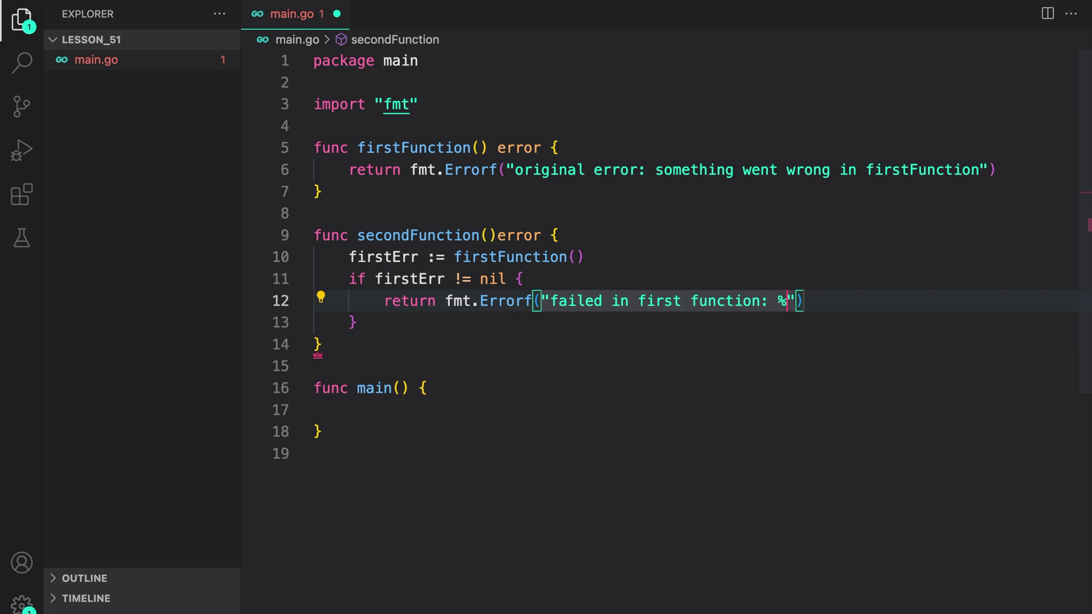
pyautogui.write(', fi')
pyautogui.press('Tab')
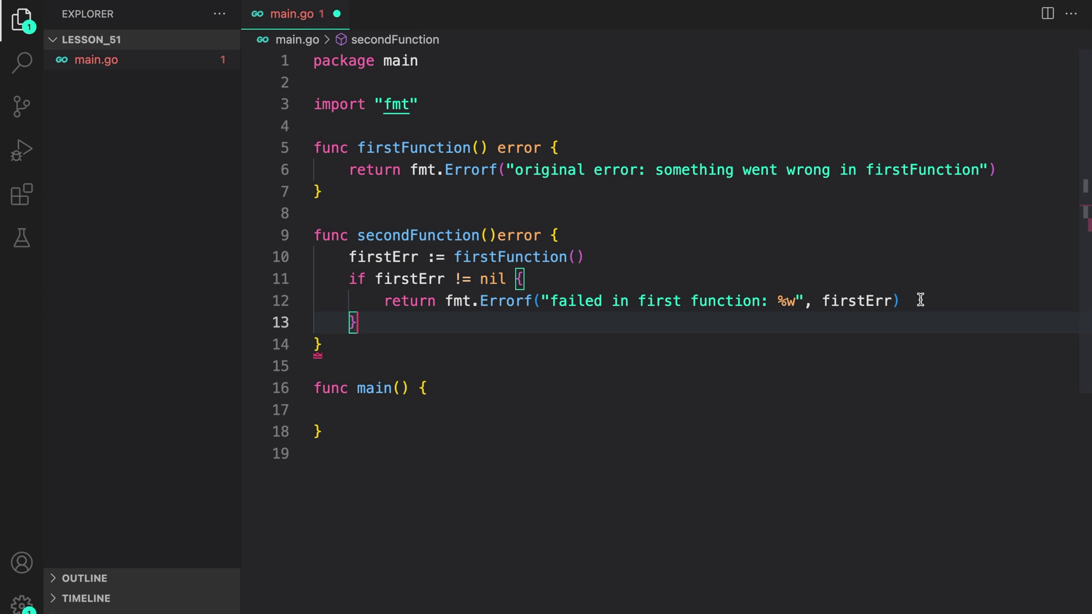
pyautogui.press('Return')
pyautogui.write('return nil')
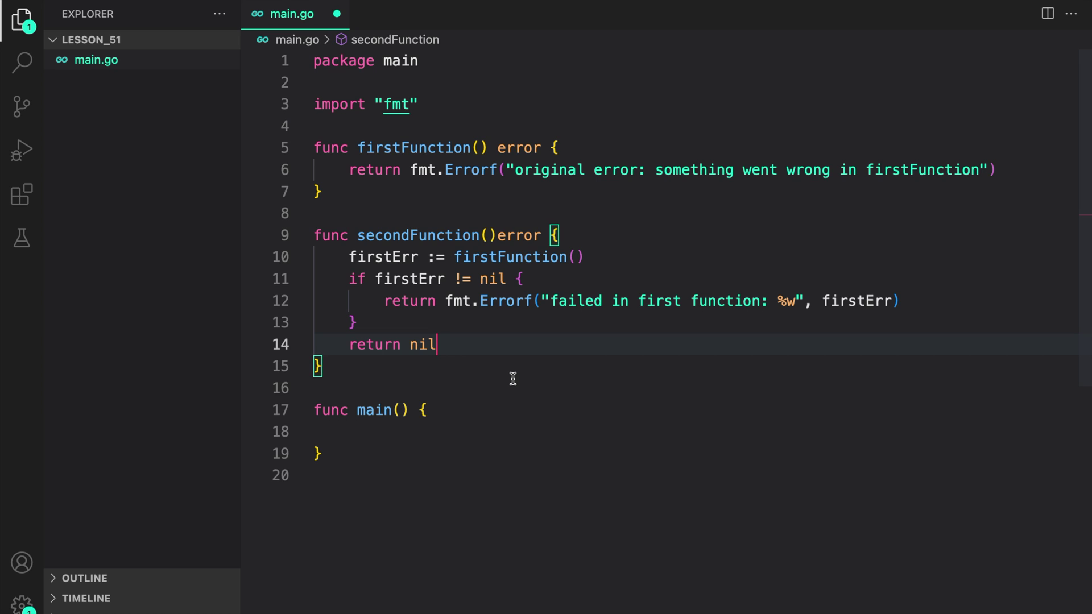
pyautogui.click(671, 426)
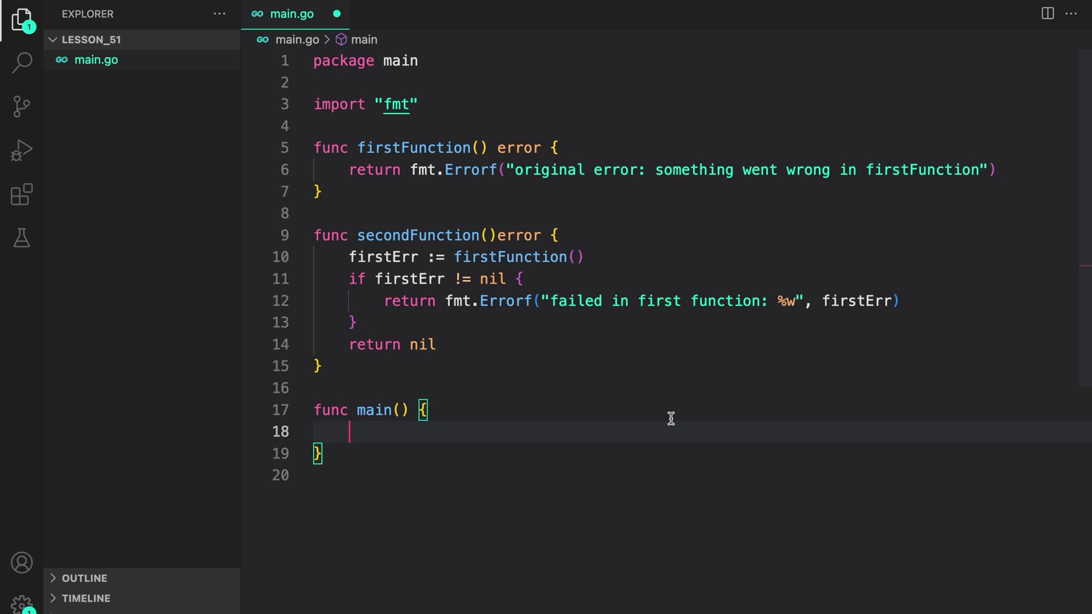
pyautogui.write('err := secondFunction()')
# Make main Println secondFunction's error, save, and run go run main.go
pyautogui.press('Return')
pyautogui.write('fmt.Pri')
pyautogui.press('Return')
pyautogui.write('err')
pyautogui.hotkey('ctrl', 's')
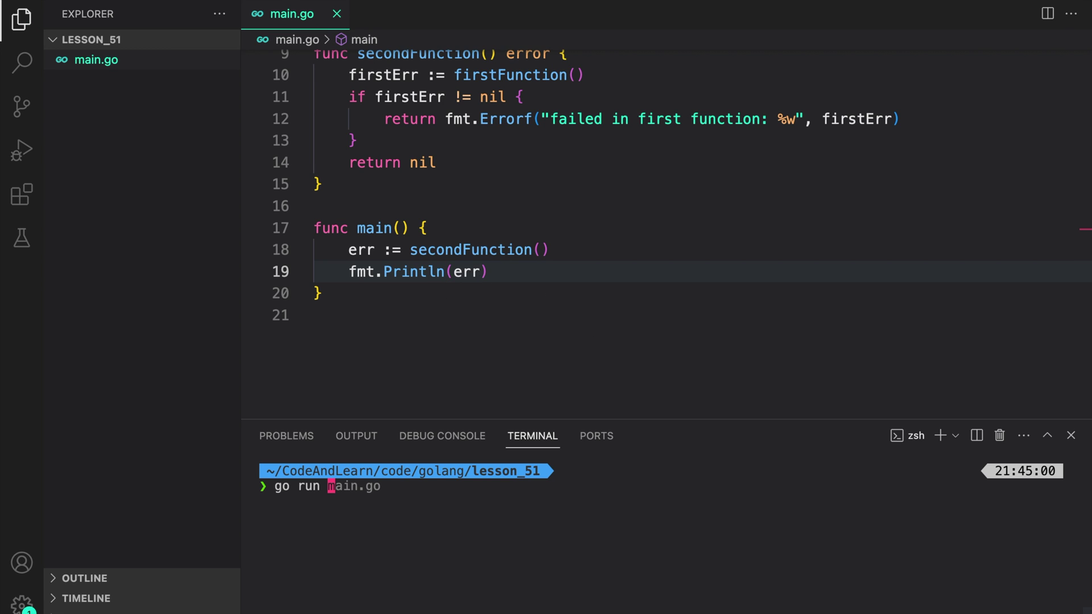
pyautogui.write('main.go')
pyautogui.press('Return')
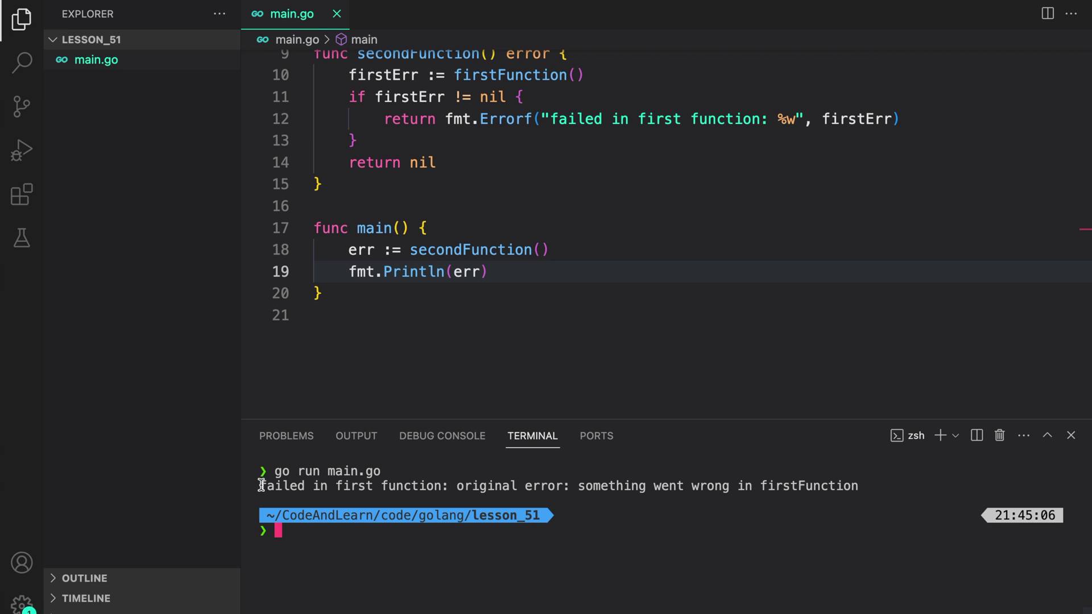
# Reword the wrap message to 'failed in second function', save, clear the terminal and rerun
pyautogui.moveTo(259, 485); pyautogui.dragTo(440, 484)
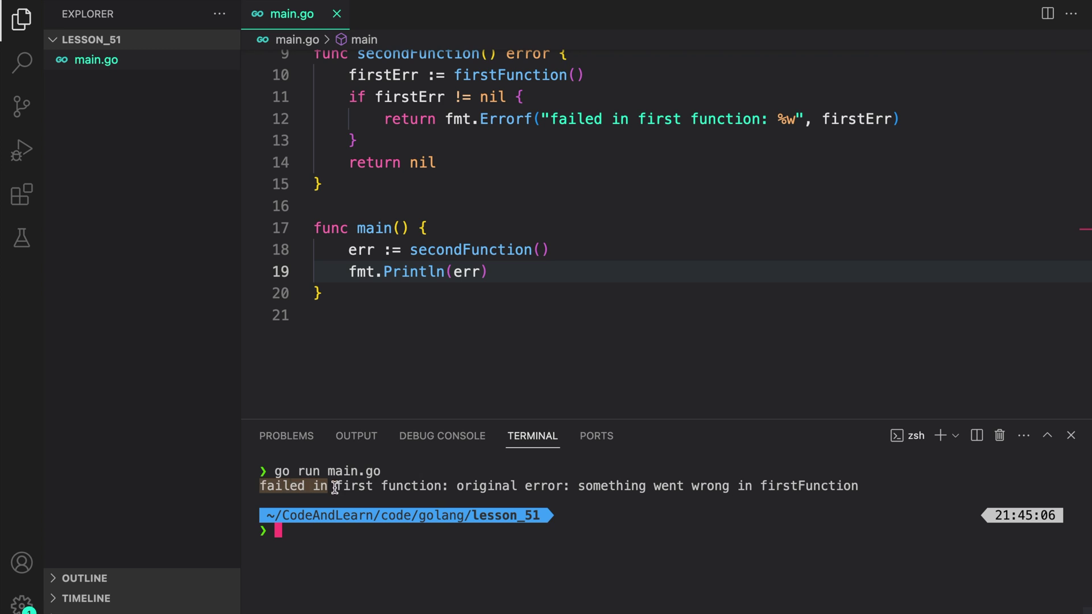
pyautogui.doubleClick(659, 118)
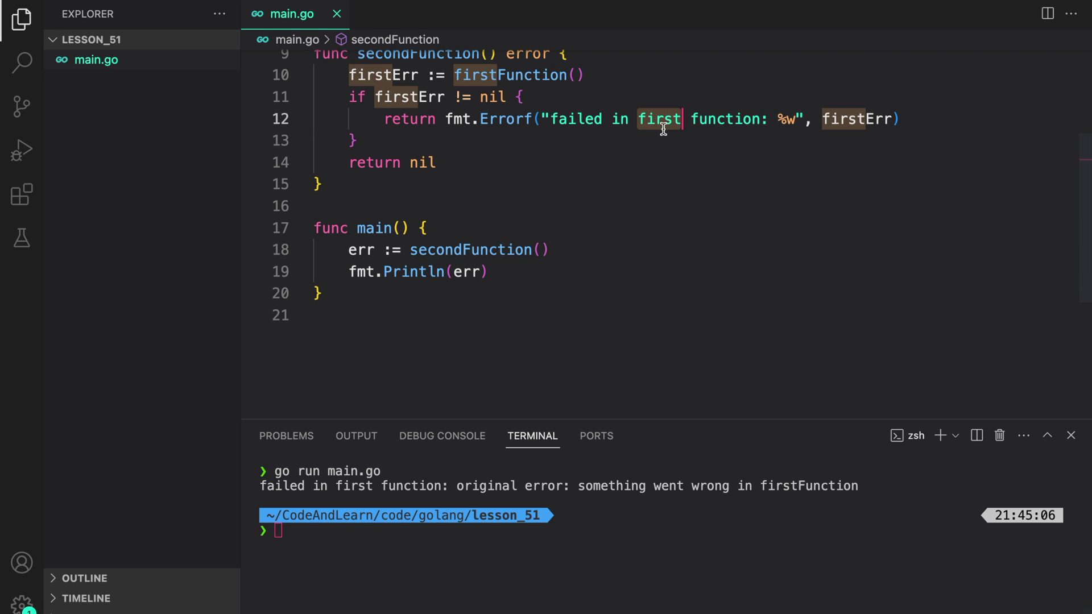
pyautogui.write('second')
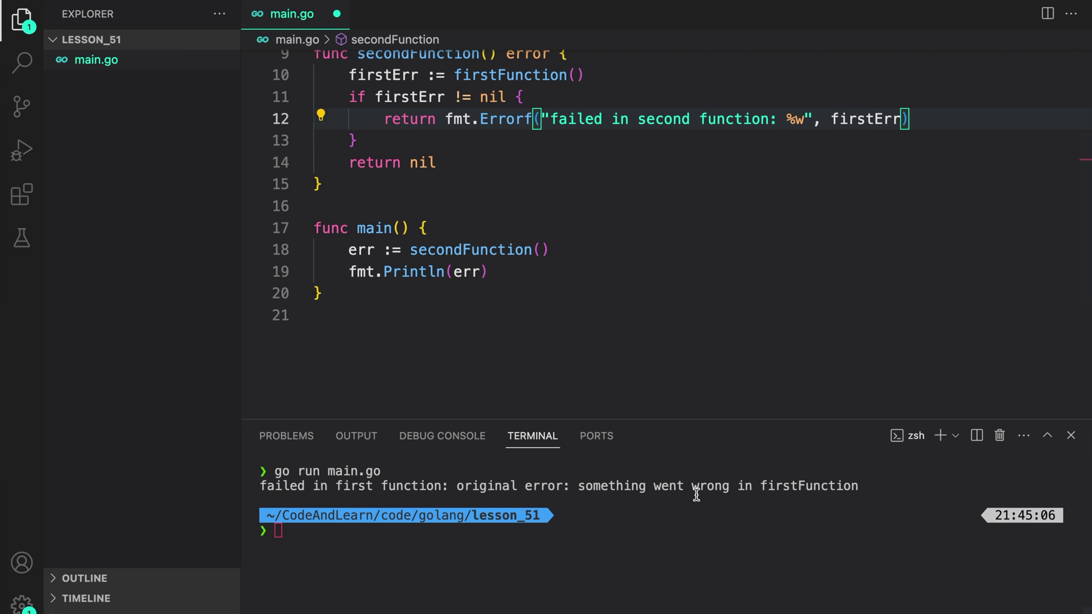
pyautogui.hotkey('ctrl', 's')
pyautogui.click(605, 538)
pyautogui.write('clear')
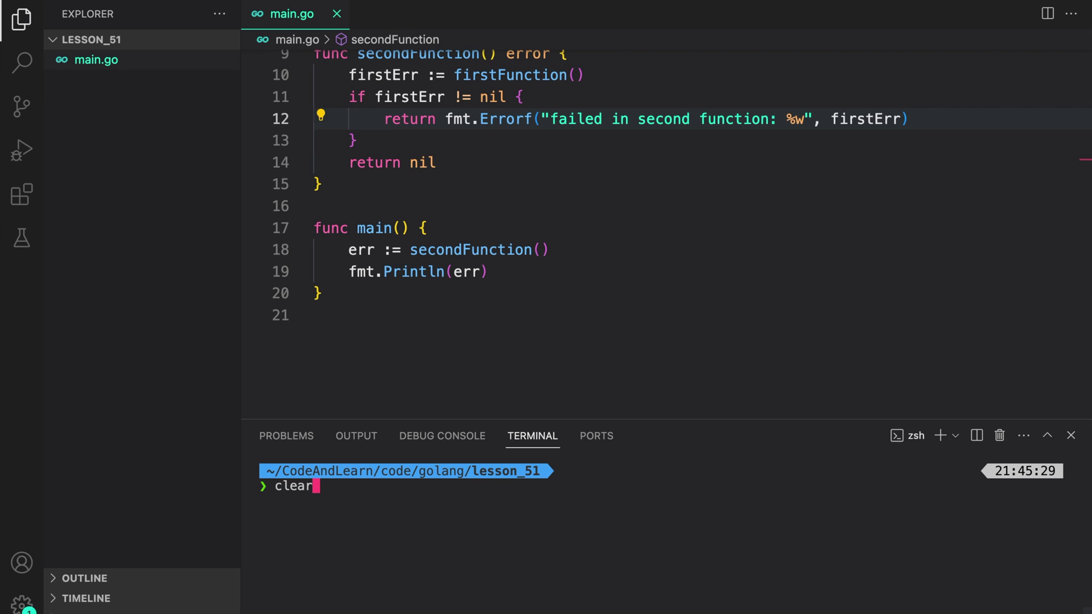
pyautogui.press('Return')
pyautogui.write('go run main.go')
pyautogui.press('Return')
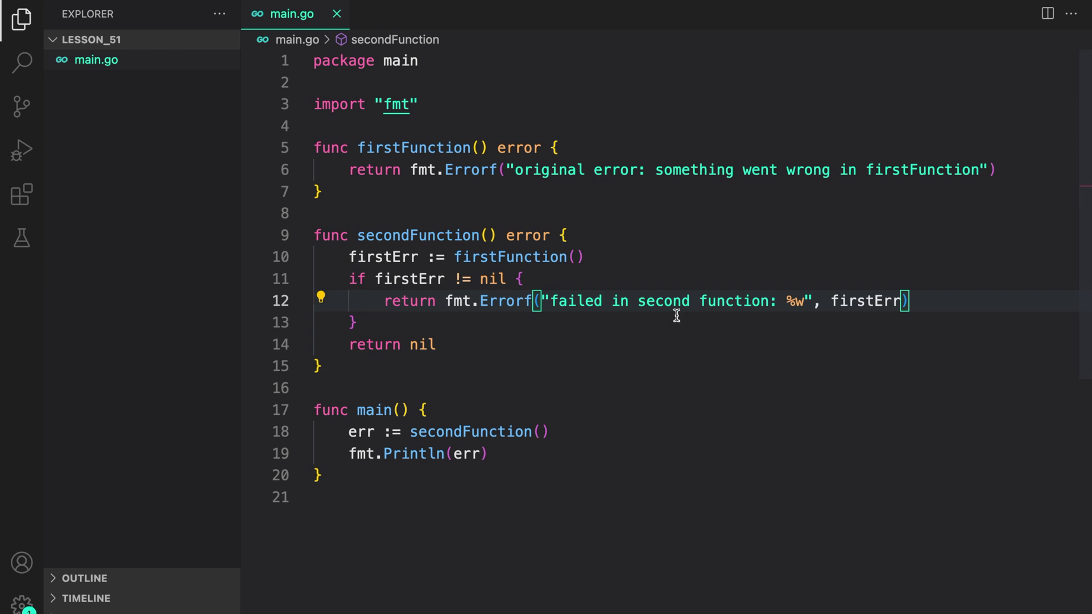
# Create secondErr with errors.New and return errors.Join(firstErr, secondErr) instead of the fmt.Errorf wrap
pyautogui.hotkey('ctrl', 'shift', 'Return')
pyautogui.write('seco')
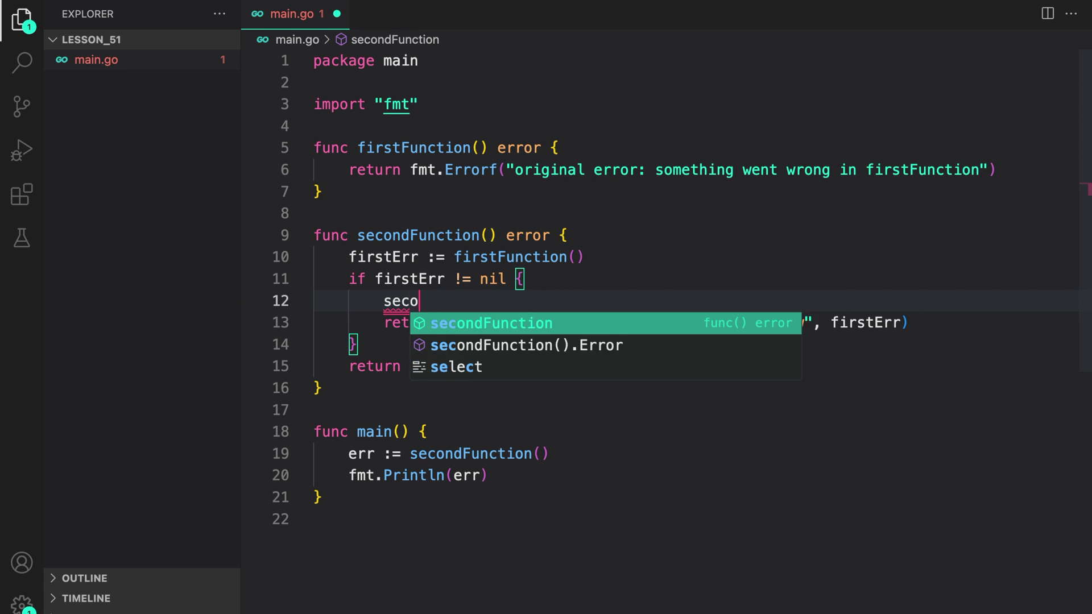
pyautogui.write('ndErr :')
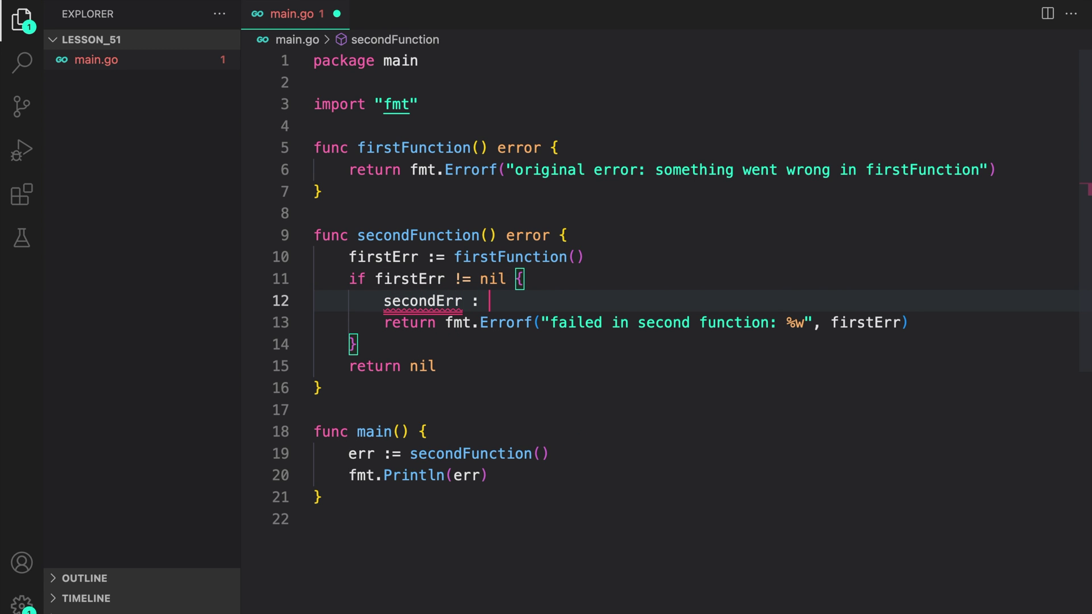
pyautogui.write('= errors.N')
pyautogui.press('Return')
pyautogui.write('("failed i')
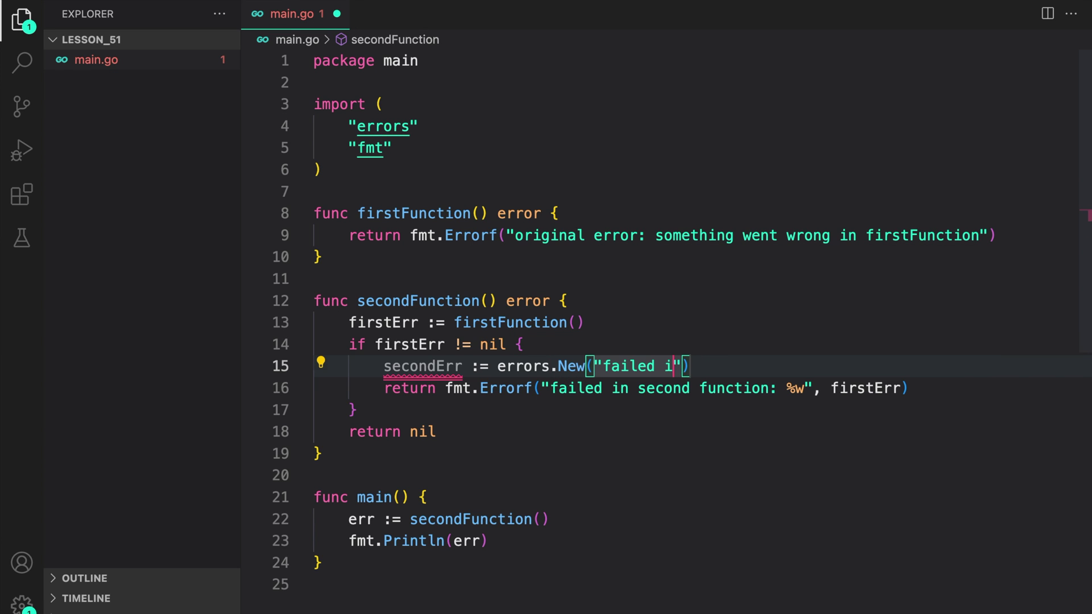
pyautogui.press('BackSpace')
pyautogui.press('BackSpace')
pyautogui.write('in secon')
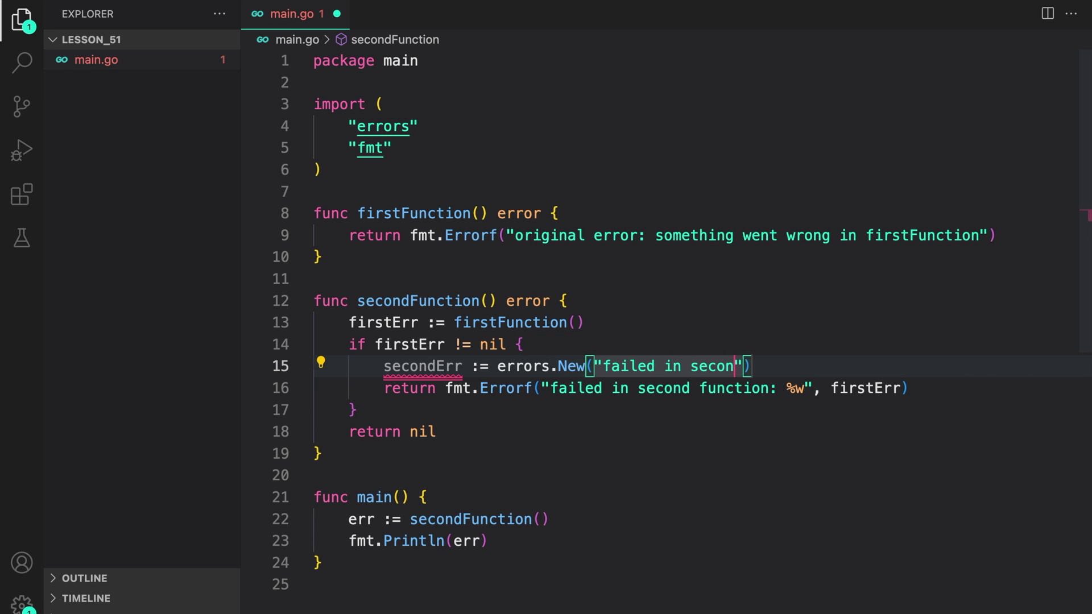
pyautogui.write('d function')
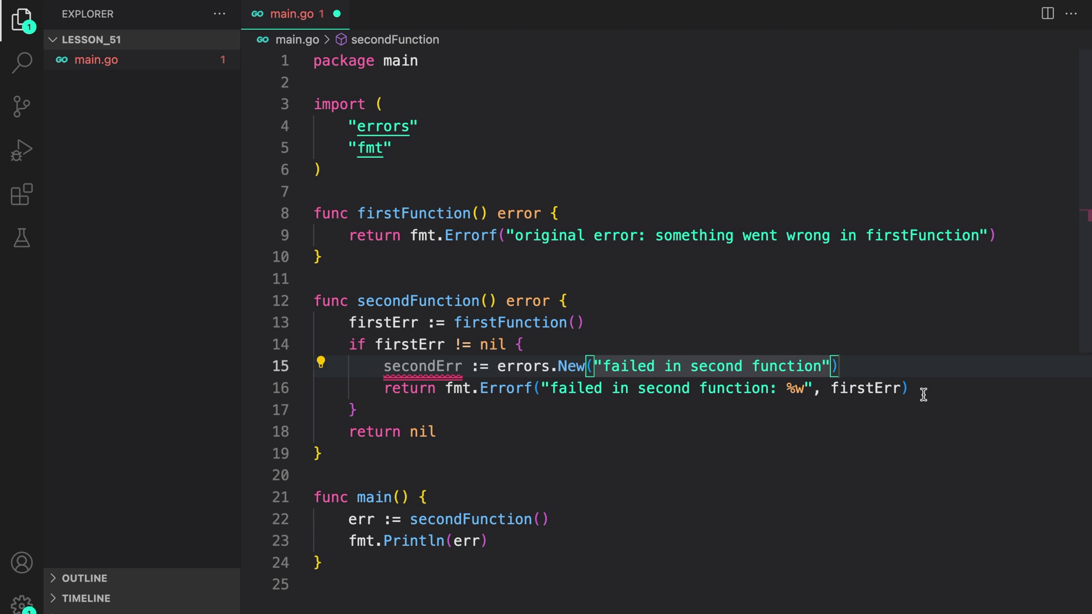
pyautogui.moveTo(911, 388); pyautogui.dragTo(444, 389)
pyautogui.write('er')
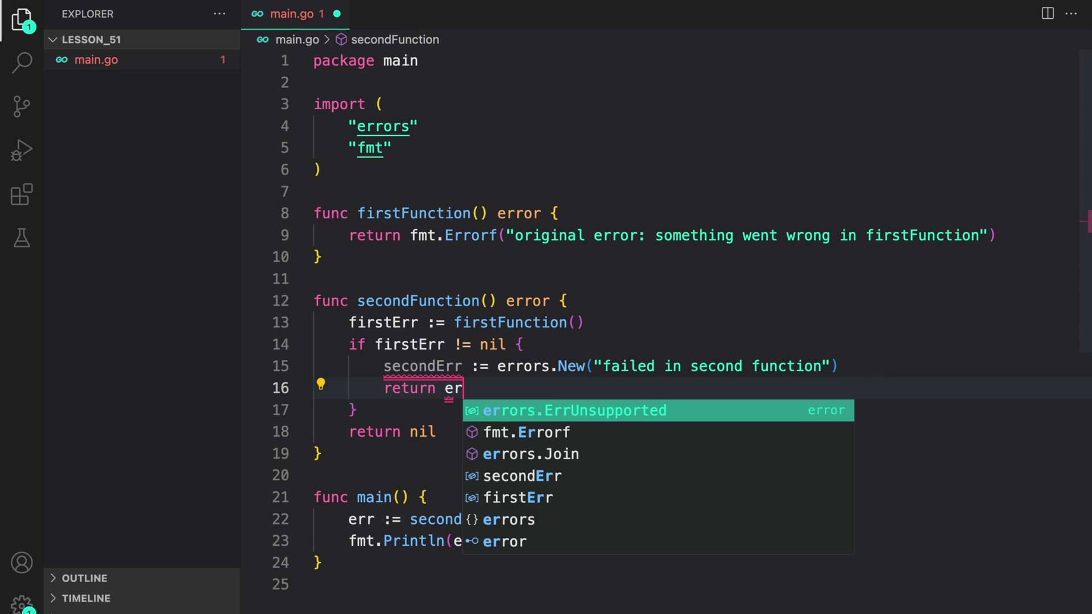
pyautogui.write('rors.Join(fir')
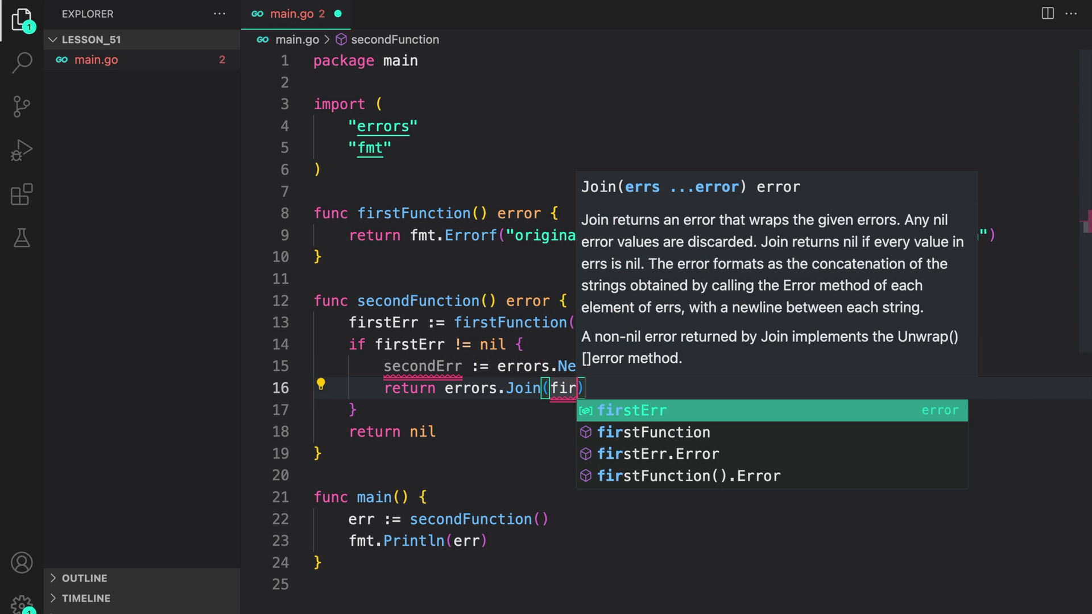
pyautogui.write('stErr, er')
pyautogui.press('BackSpace')
pyautogui.press('BackSpace')
pyautogui.write('sc')
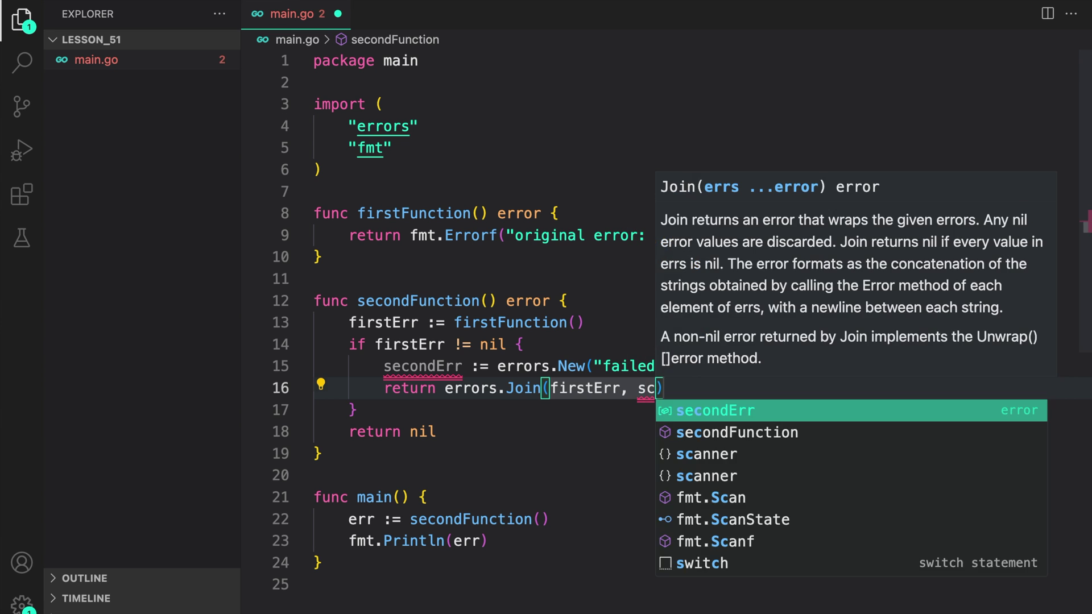
pyautogui.press('Return')
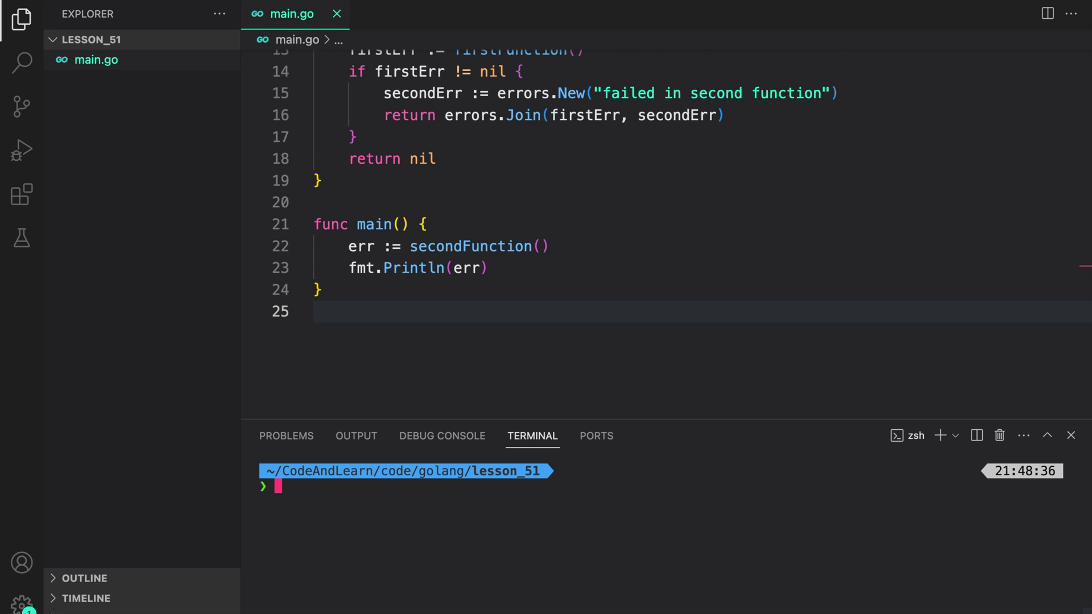
pyautogui.write('go run main.go')
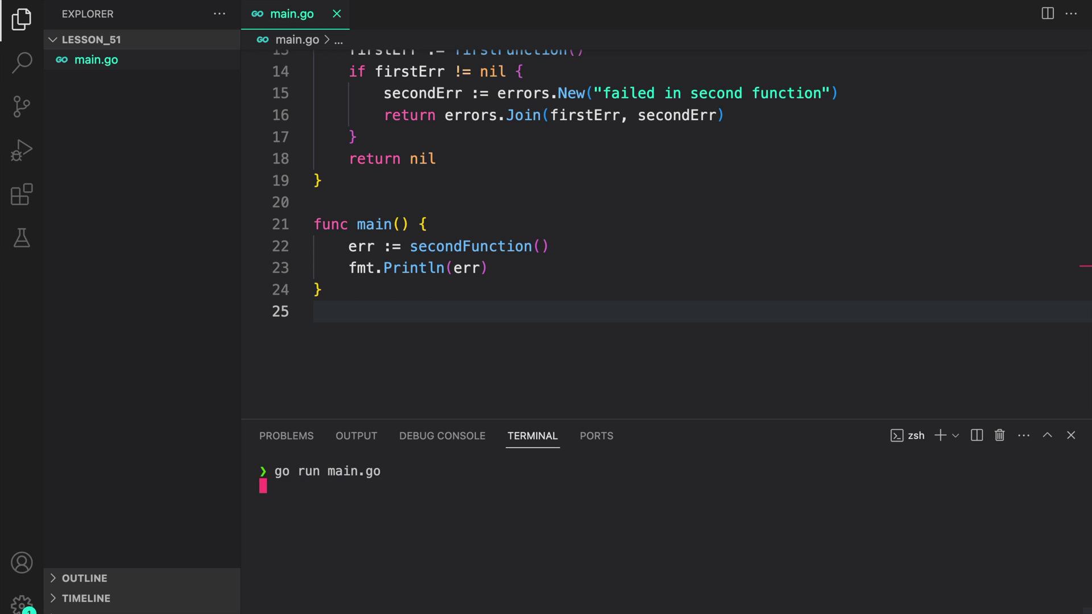
# Run main.go and select the 'failed in second function' output line
pyautogui.press('Return')
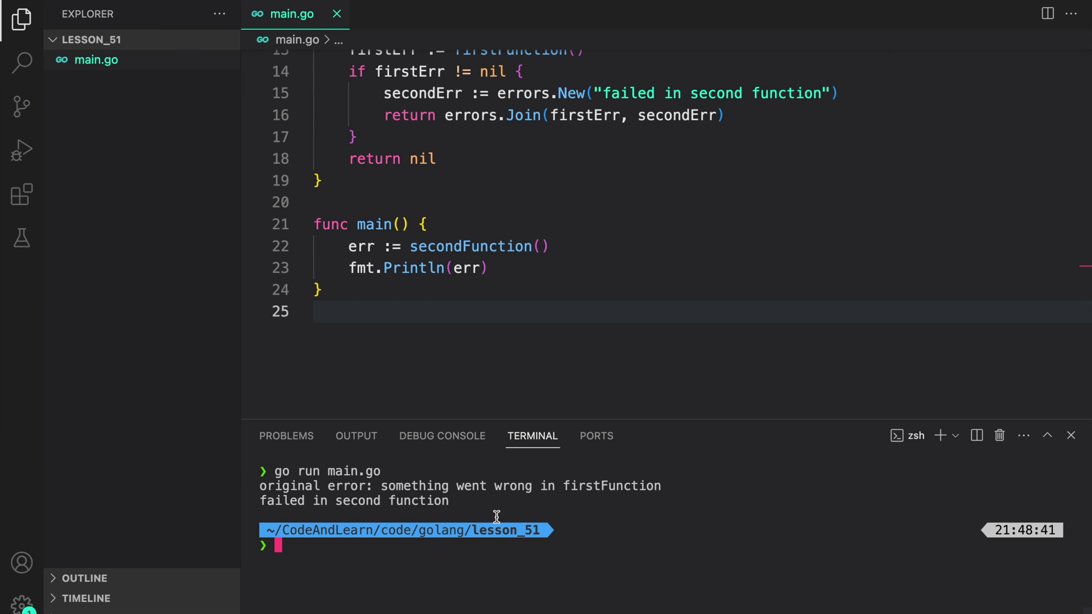
pyautogui.scroll(5, 496, 256)
pyautogui.moveTo(259, 488); pyautogui.dragTo(638, 488)
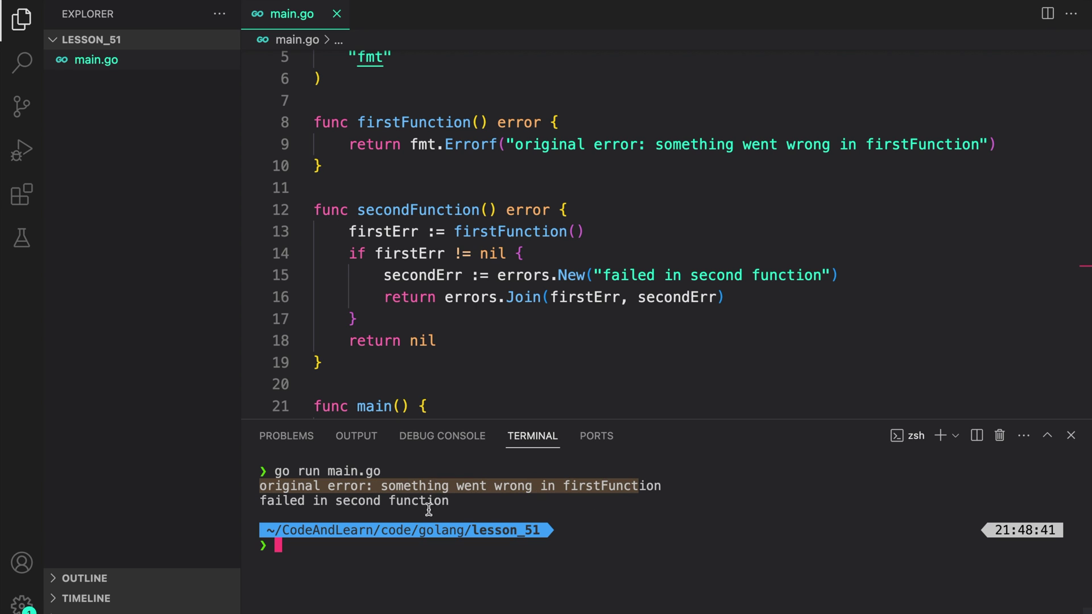
pyautogui.moveTo(451, 500); pyautogui.dragTo(257, 505)
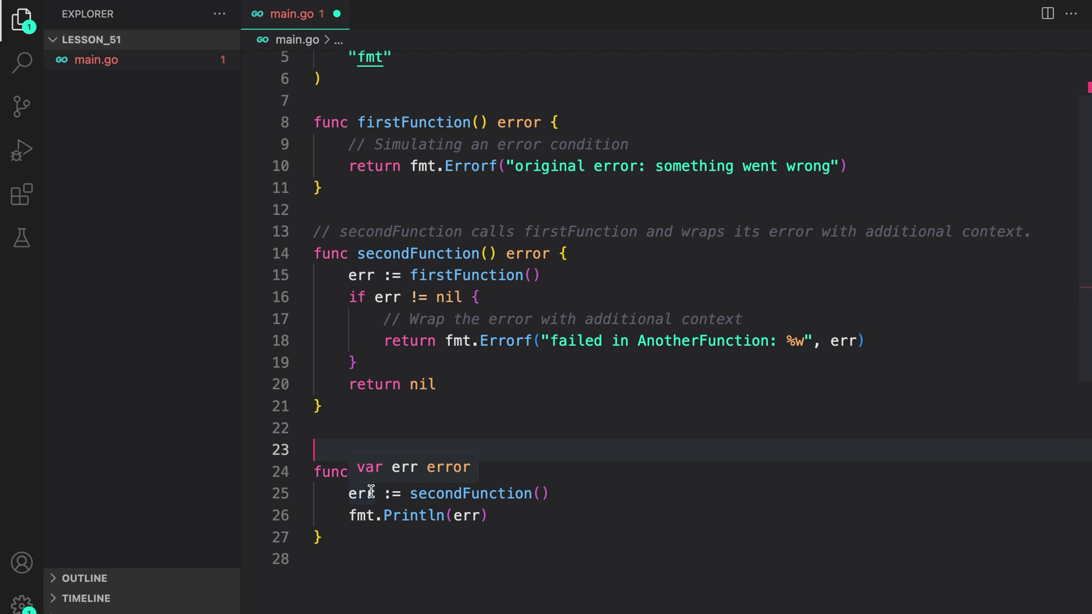
pyautogui.moveTo(470, 494)
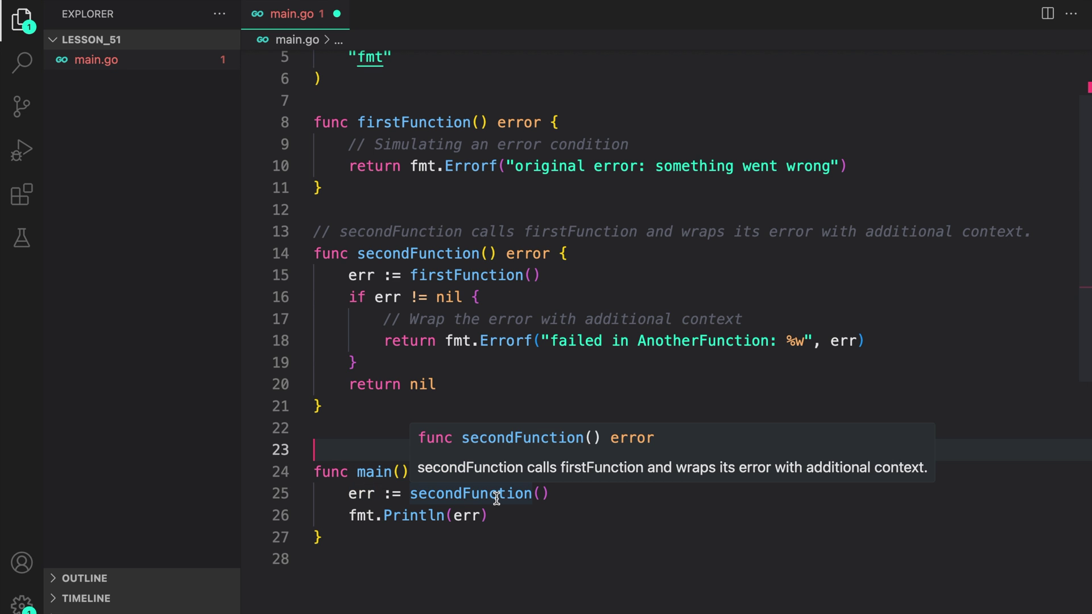
pyautogui.scroll(-3, 618, 503)
pyautogui.scroll(2, 618, 504)
pyautogui.scroll(1, 802, 441)
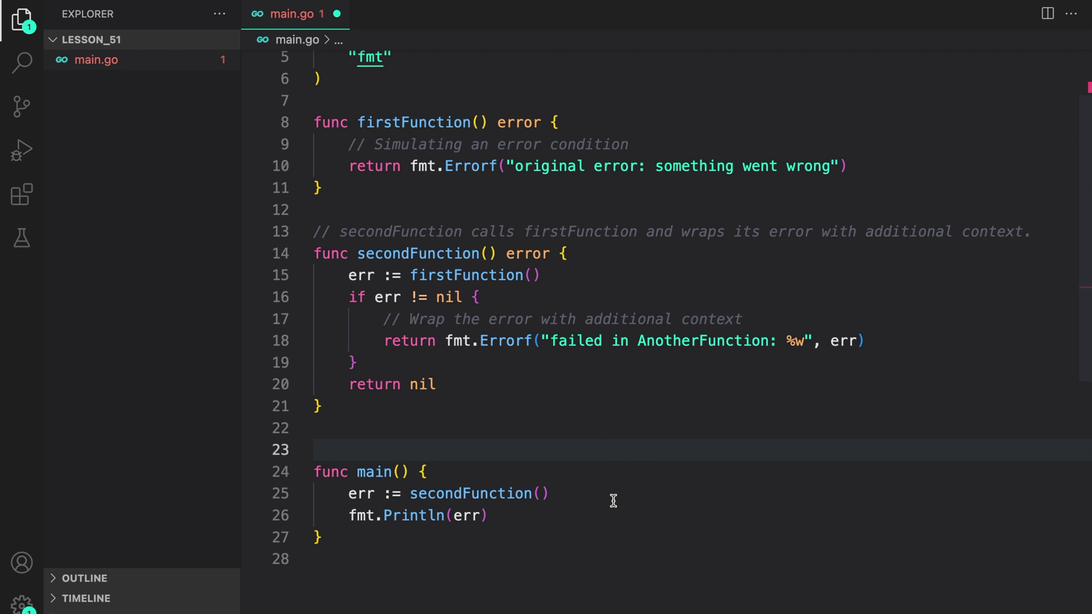
# Prefix the print with 'Original error: ', add innerError := errors.Unwrap(err) with a Println, and save
pyautogui.click(453, 424)
pyautogui.write('"Original error: ",')
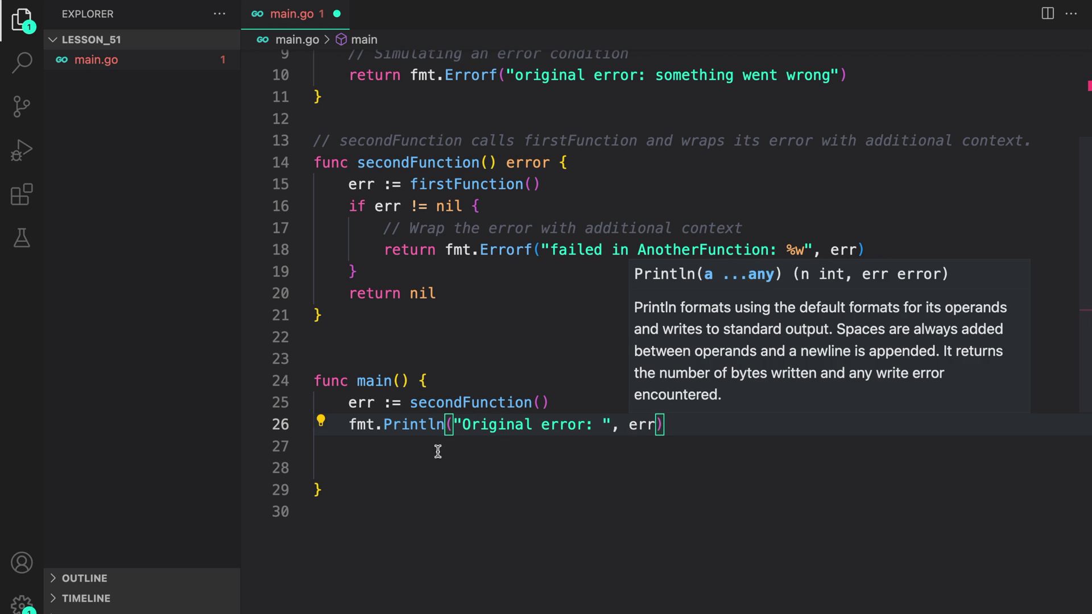
pyautogui.click(374, 468)
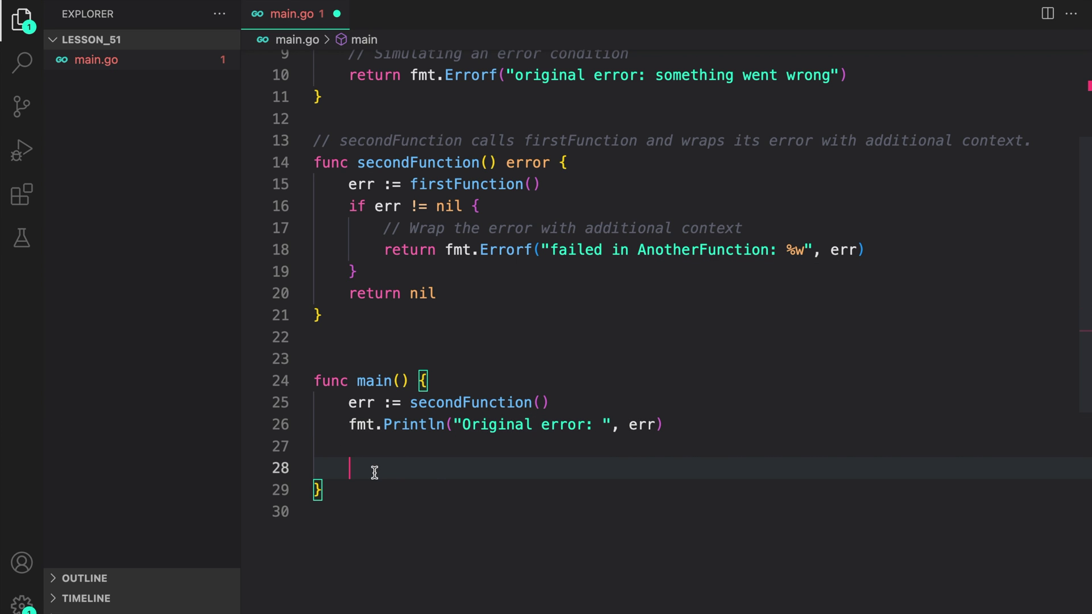
pyautogui.write('innerError := errors.Unwrap(err')
pyautogui.press('Escape')
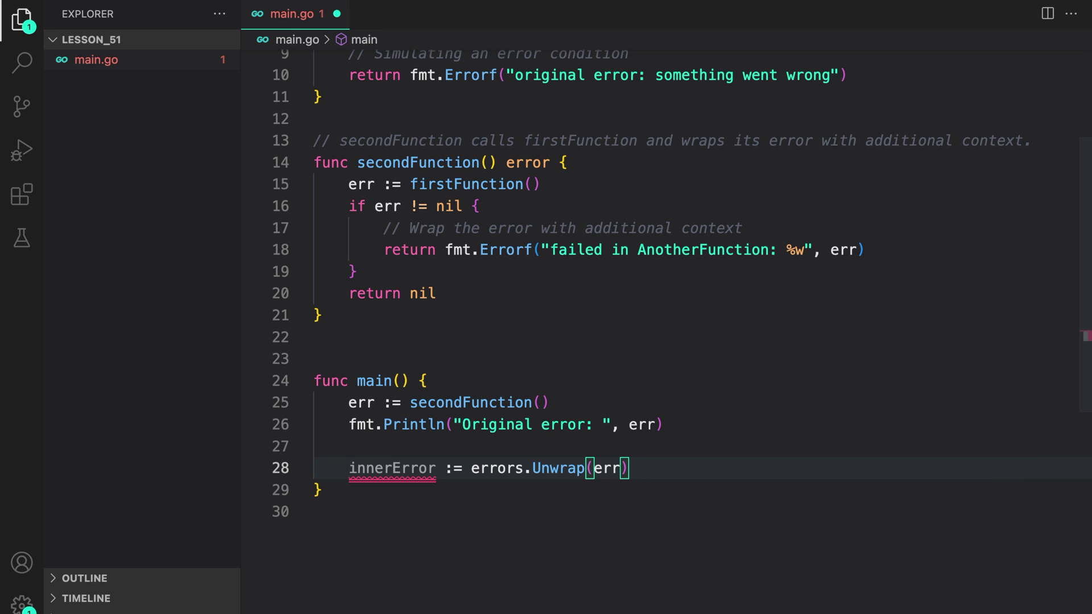
pyautogui.press('Return')
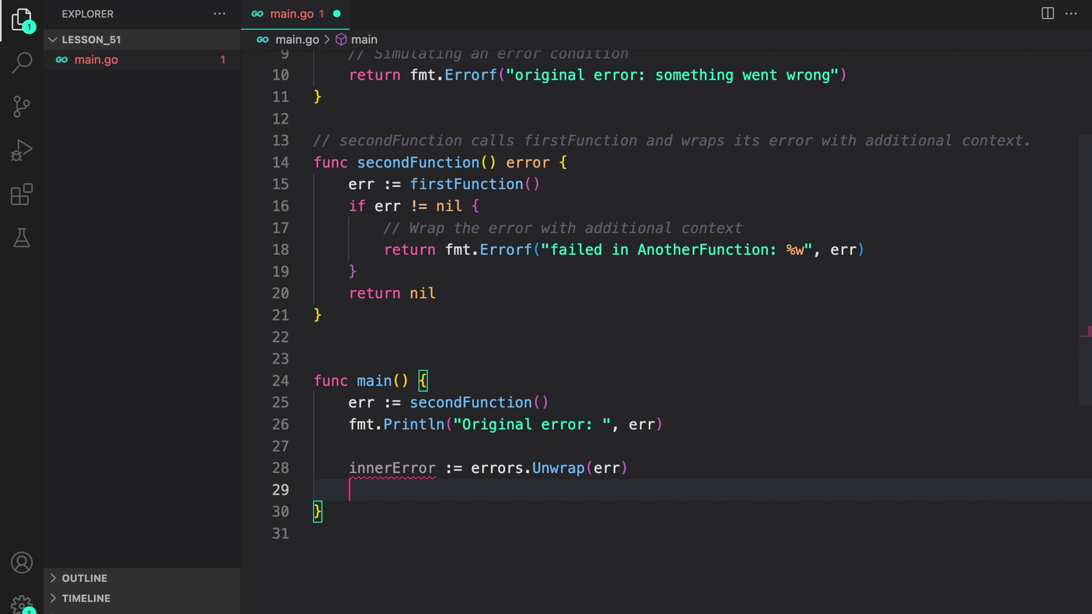
pyautogui.write('fmt.Println("Inner error: ", innerError)')
pyautogui.hotkey('ctrl', 's')
pyautogui.hotkey('ctrl', '`')
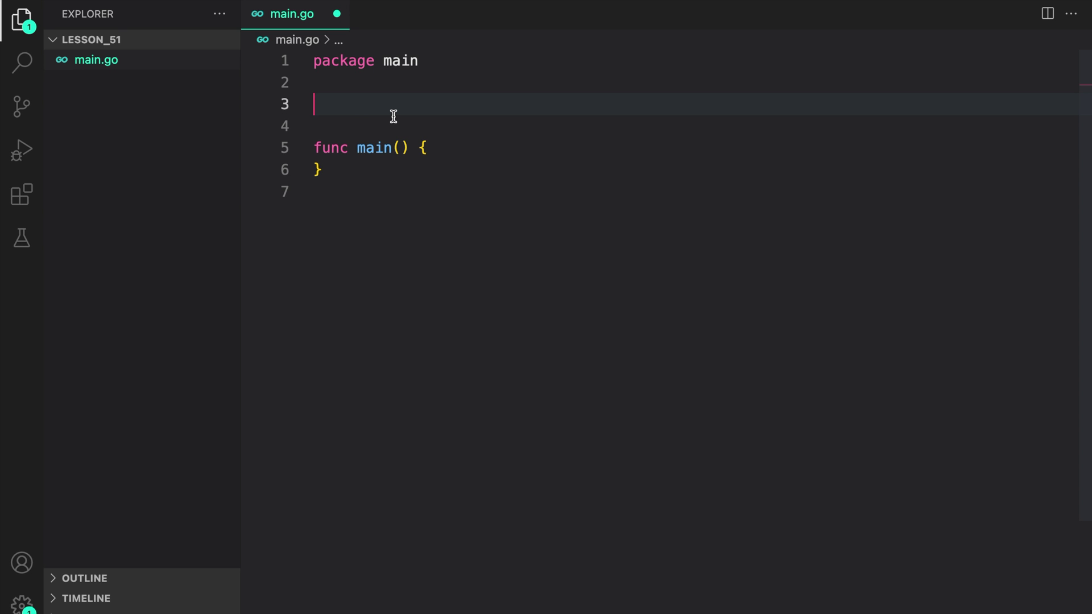
# Paste the CustomError struct with Message and Wrapped fields, then add its Error and Unwrap methods
pyautogui.write('type CustomError struct { \tMessage string \tWrapped error }')
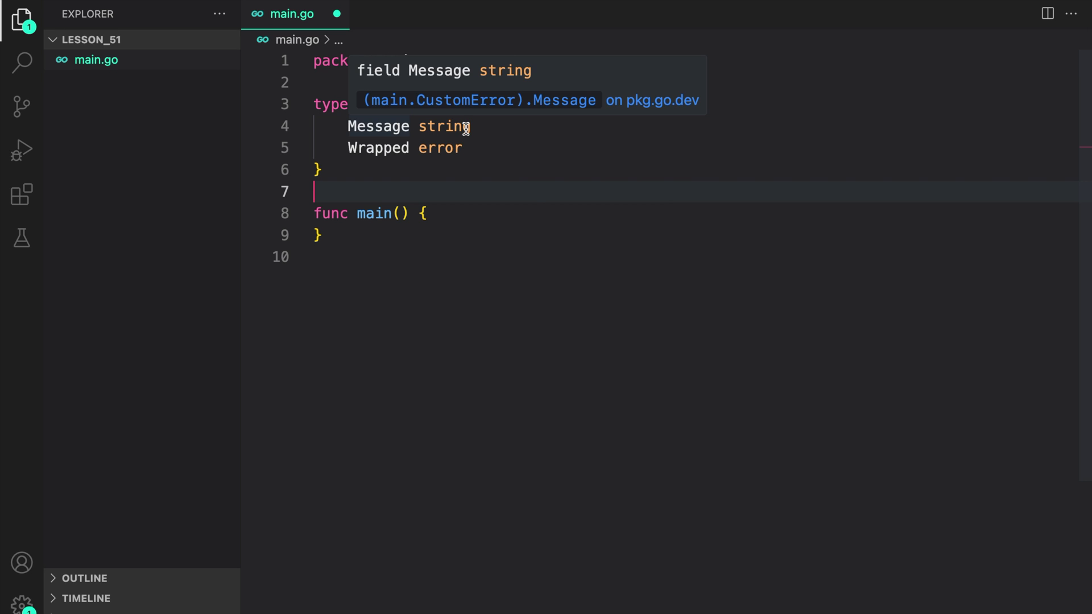
pyautogui.hotkey('ctrl', 's')
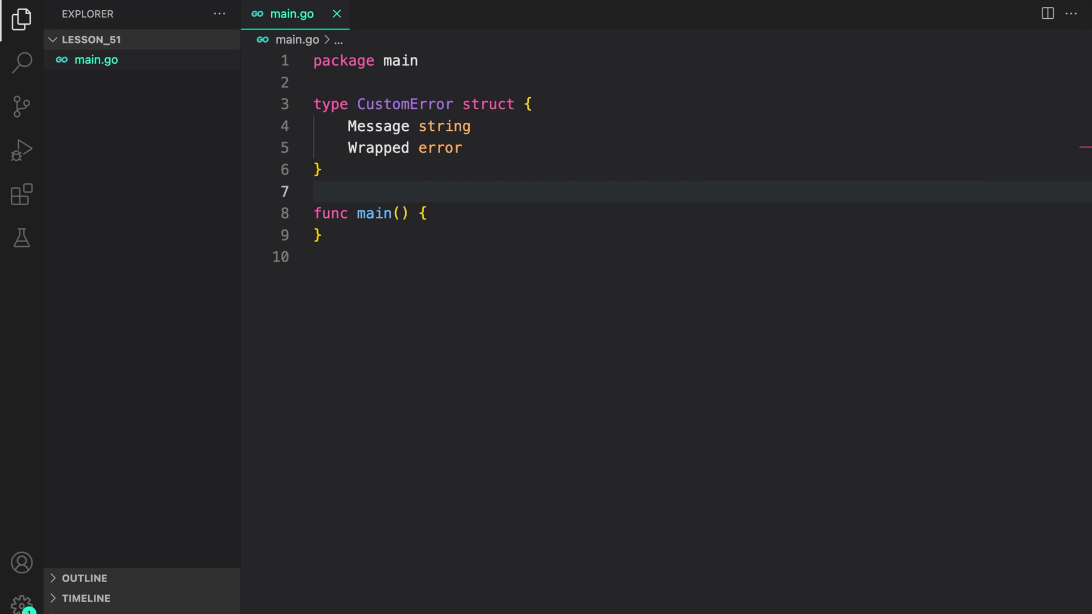
pyautogui.click(337, 169)
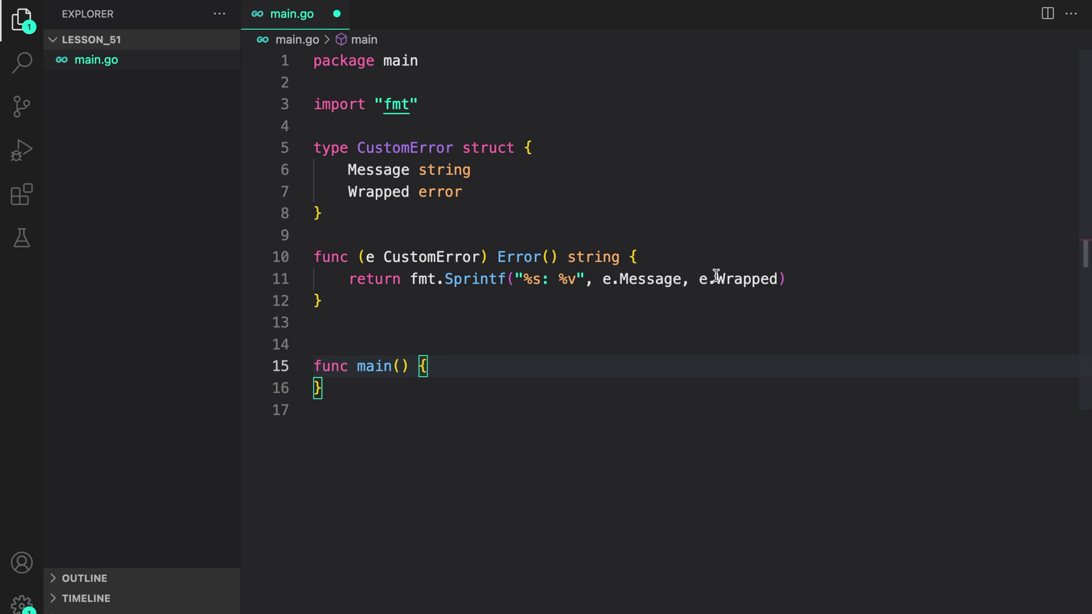
pyautogui.moveTo(736, 279)
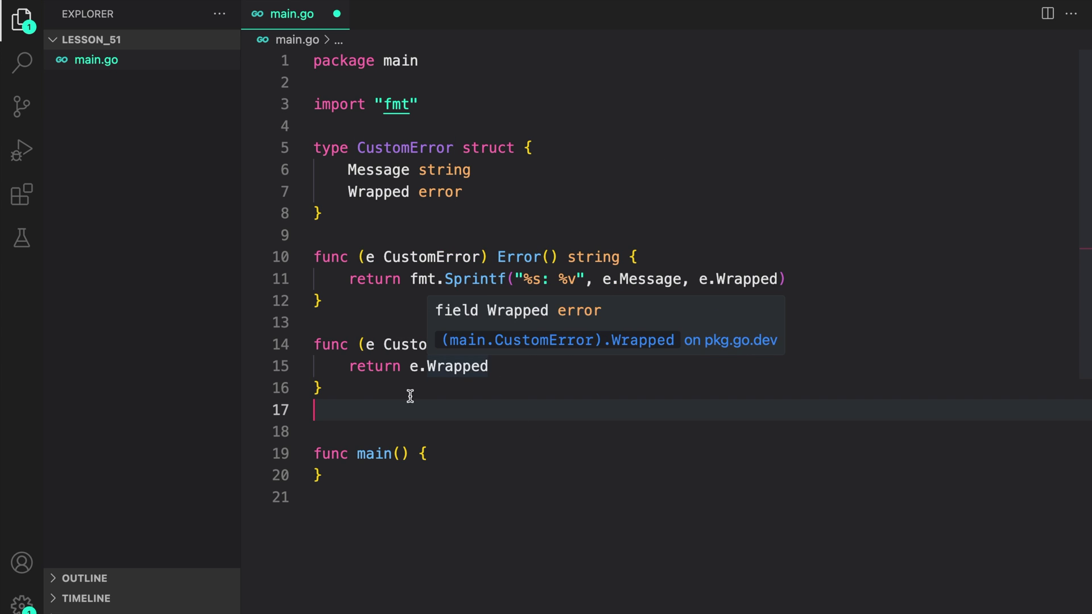
pyautogui.press('BackSpace')
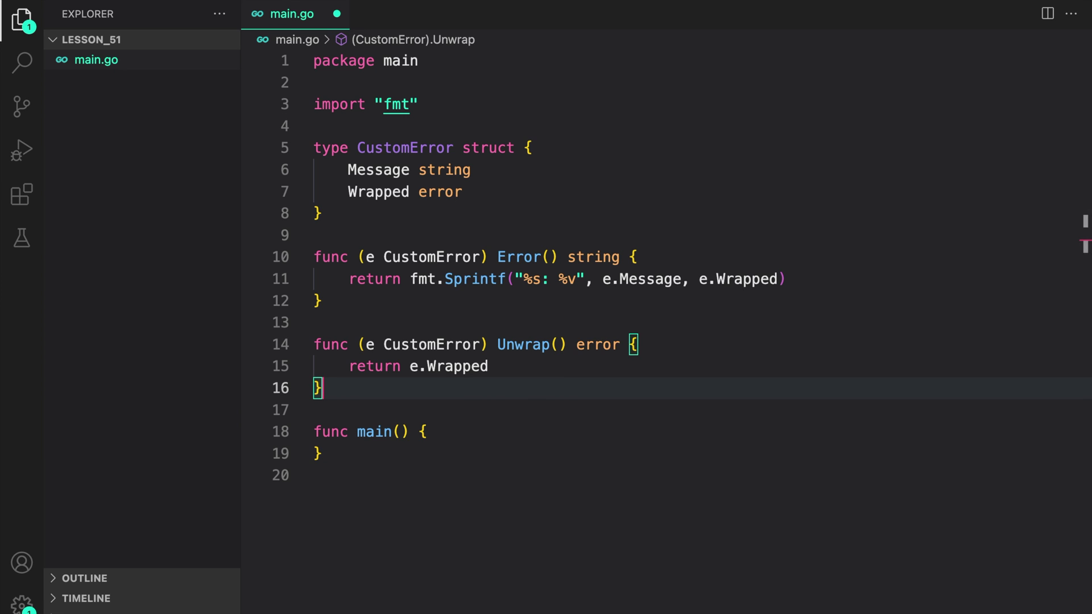
pyautogui.click(426, 432)
pyautogui.press('Return')
pyautogui.press('Return')
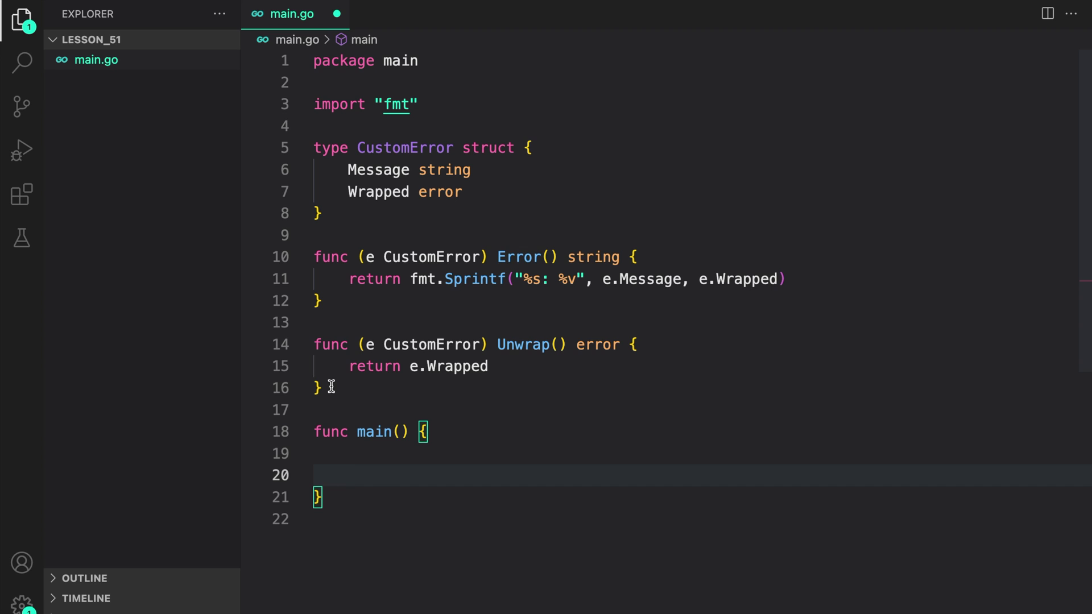
# Add SomeFunction returning a CustomError; main prints 'Error:', unwraps err, and prints the innermost error
pyautogui.click(331, 386)
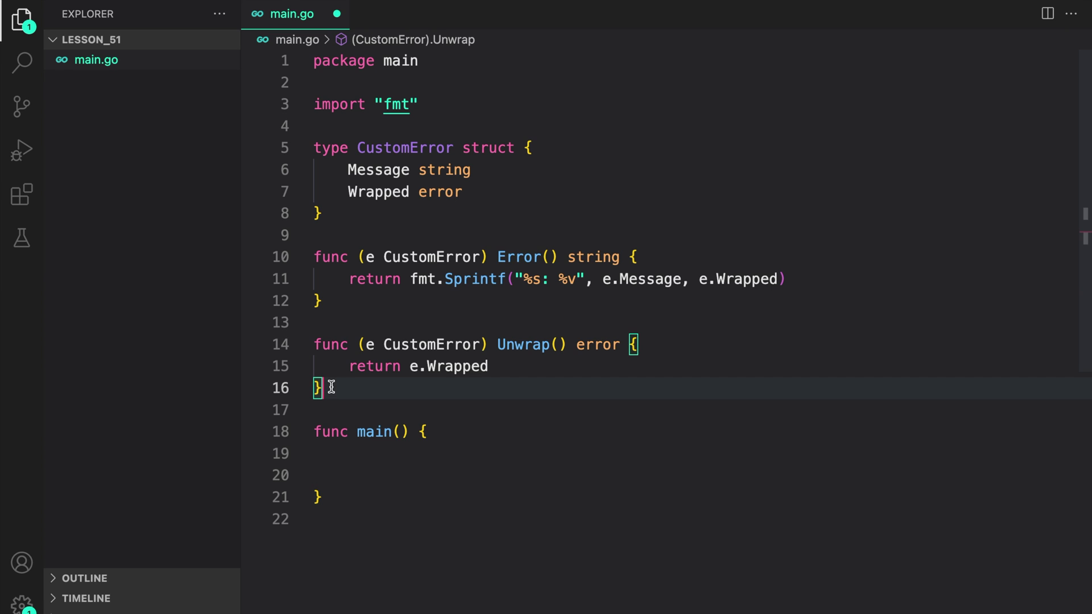
pyautogui.press('Return')
pyautogui.press('Return')
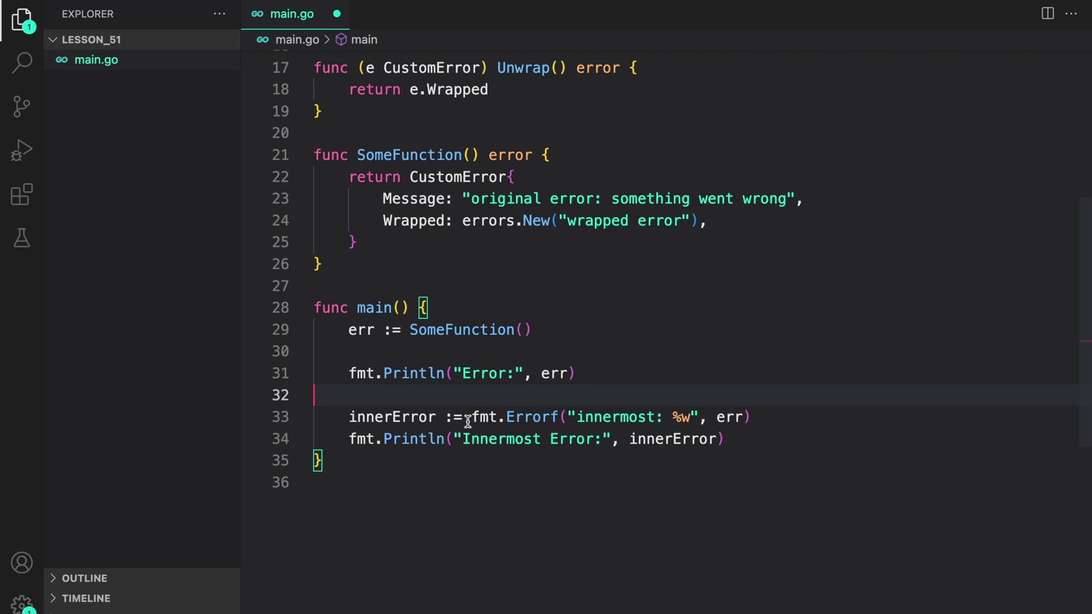
pyautogui.moveTo(414, 439)
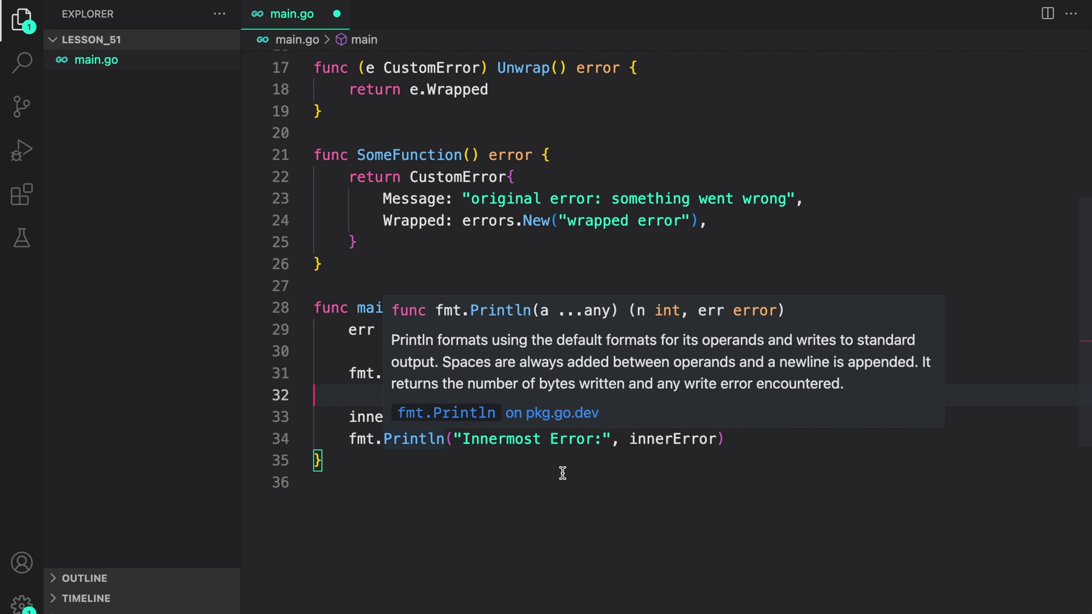
pyautogui.click(591, 373)
pyautogui.press('Return')
pyautogui.press('Return')
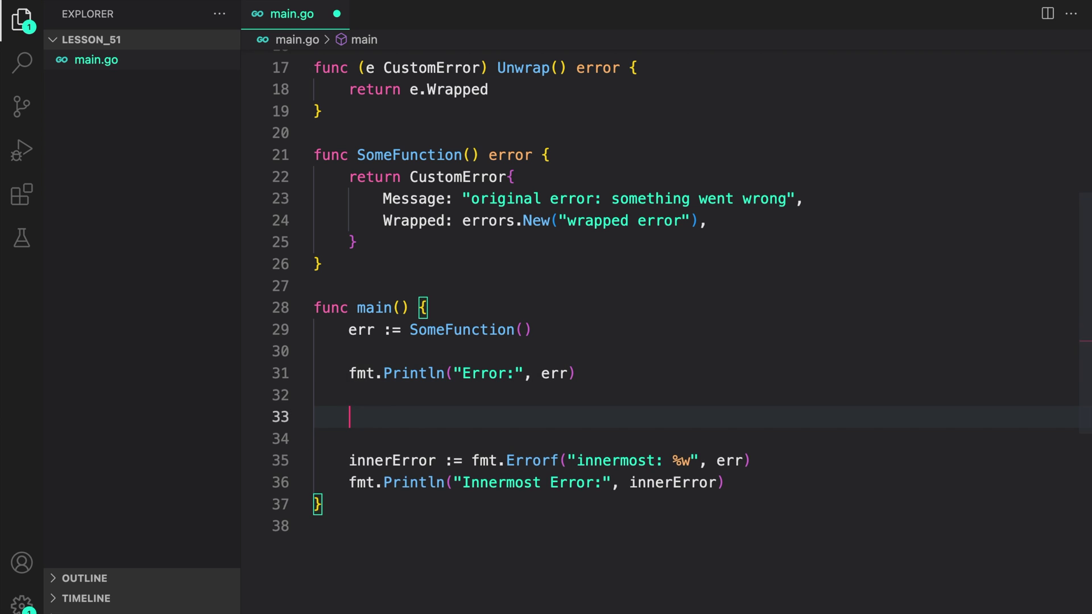
pyautogui.write('err = e')
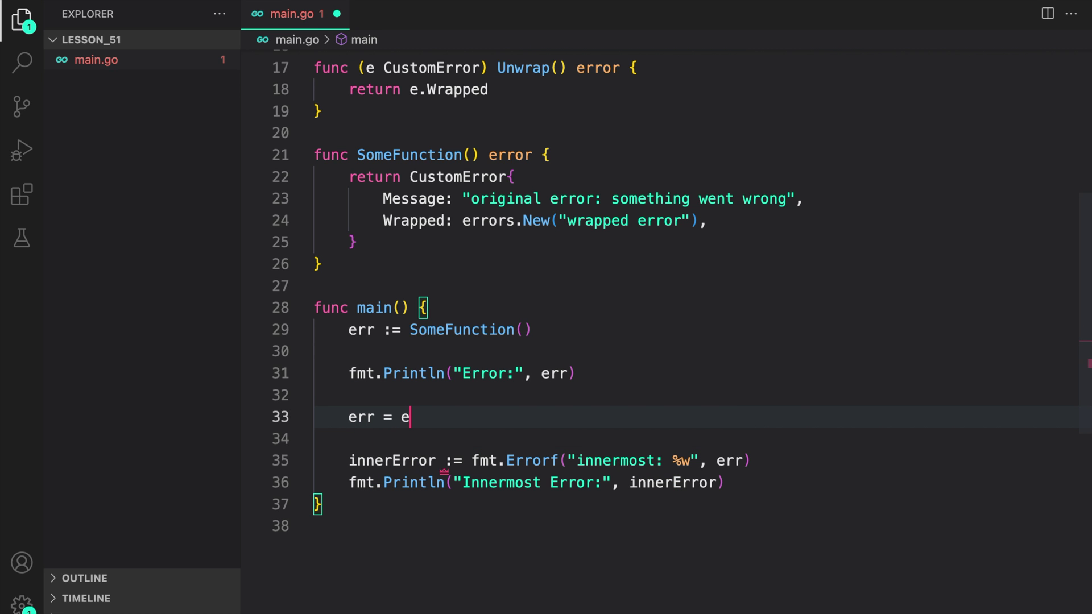
pyautogui.write('rrors.U')
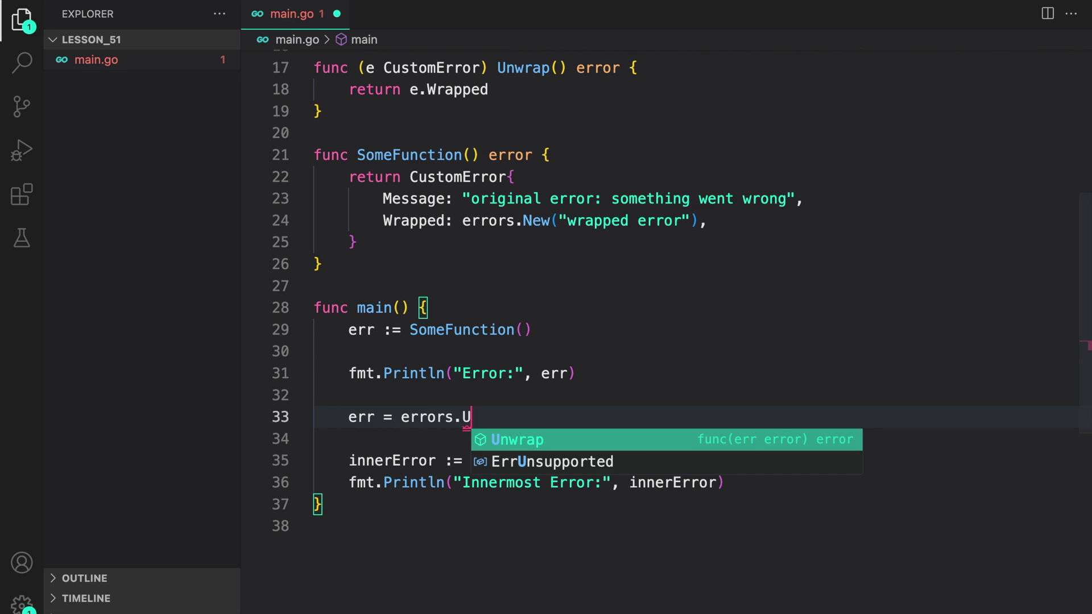
pyautogui.write('nwrap(err')
pyautogui.press('Escape')
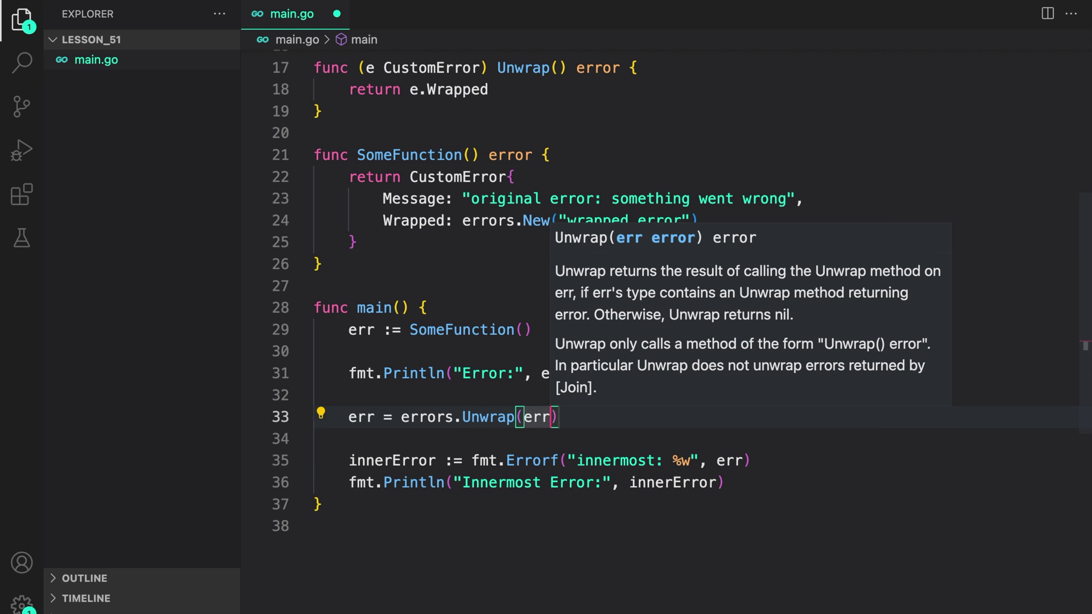
pyautogui.click(819, 497)
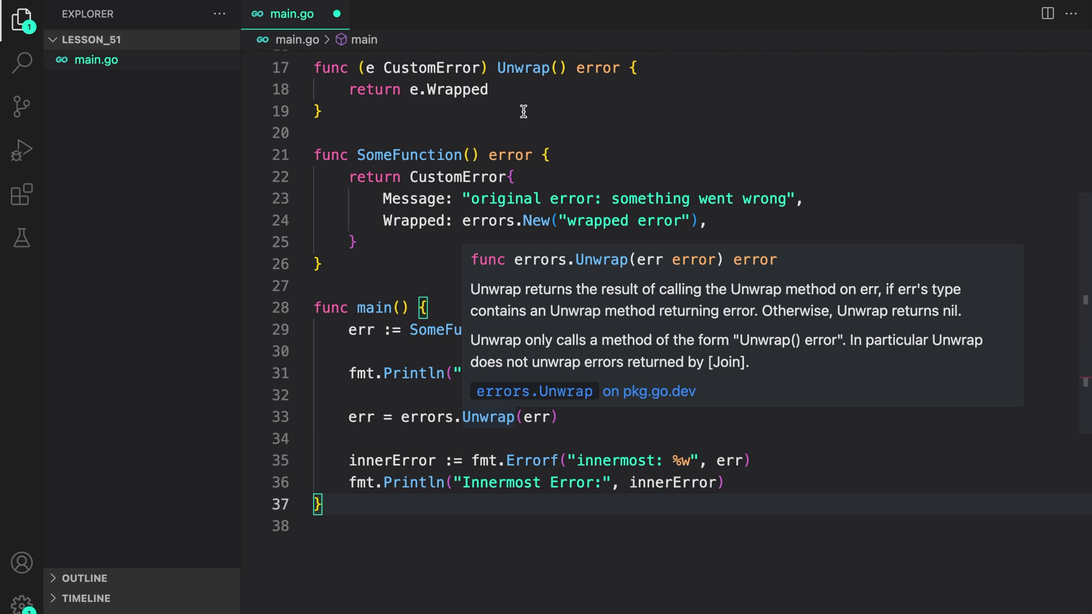
pyautogui.click(746, 418)
# Save main.go and run it with go run main.go in the terminal
pyautogui.hotkey('ctrl', 's')
pyautogui.hotkey('ctrl', '`')
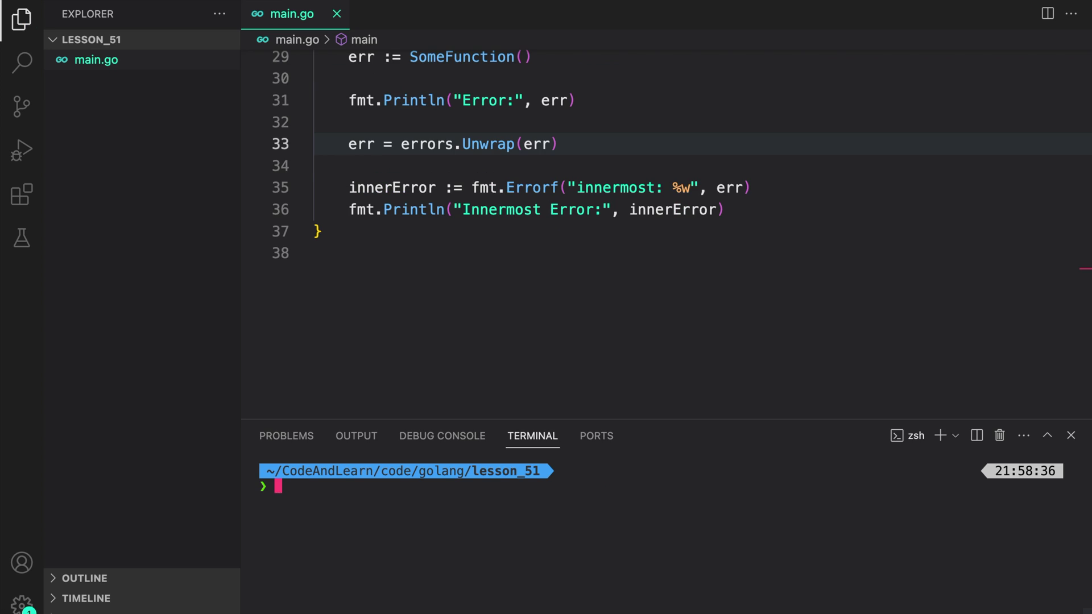
pyautogui.write('go run main.go')
pyautogui.press('Return')
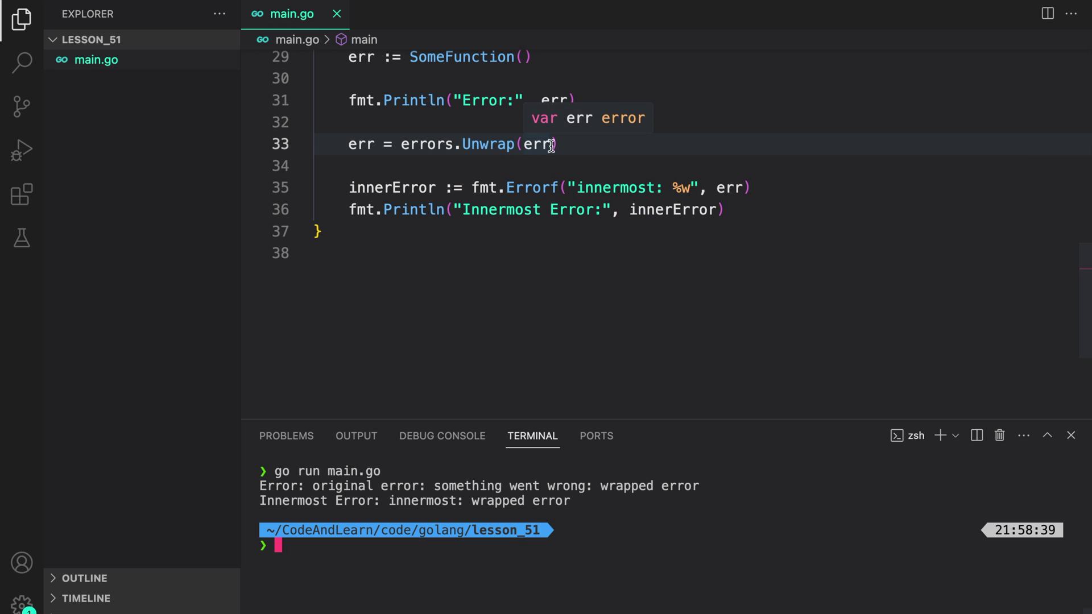
pyautogui.scroll(4, 537, 145)
pyautogui.scroll(2, 512, 156)
pyautogui.scroll(3, 513, 156)
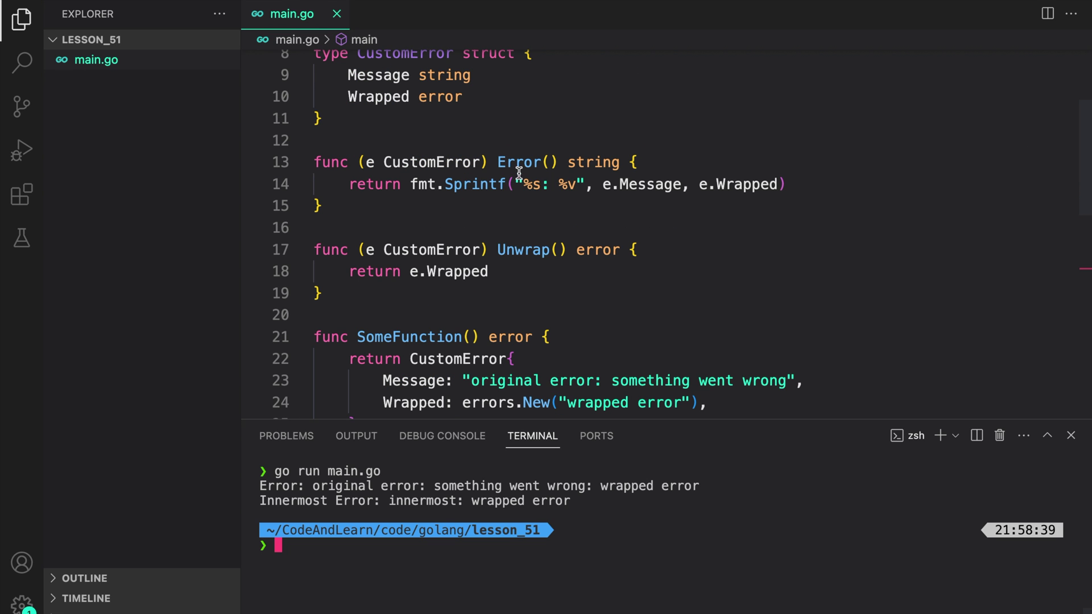